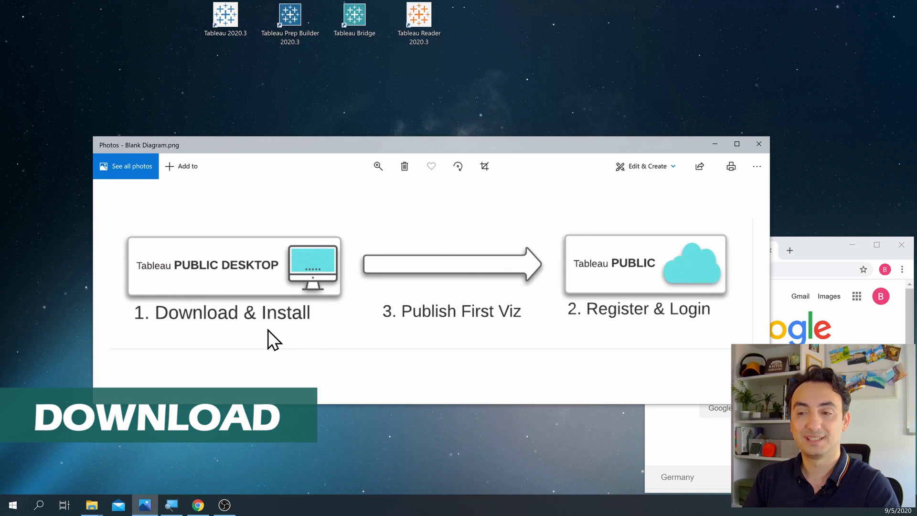
Step: Load tableau.com in Chrome and open Tableau Public from the Products menu in a new tab
click(882, 248)
click(882, 248)
click(188, 30)
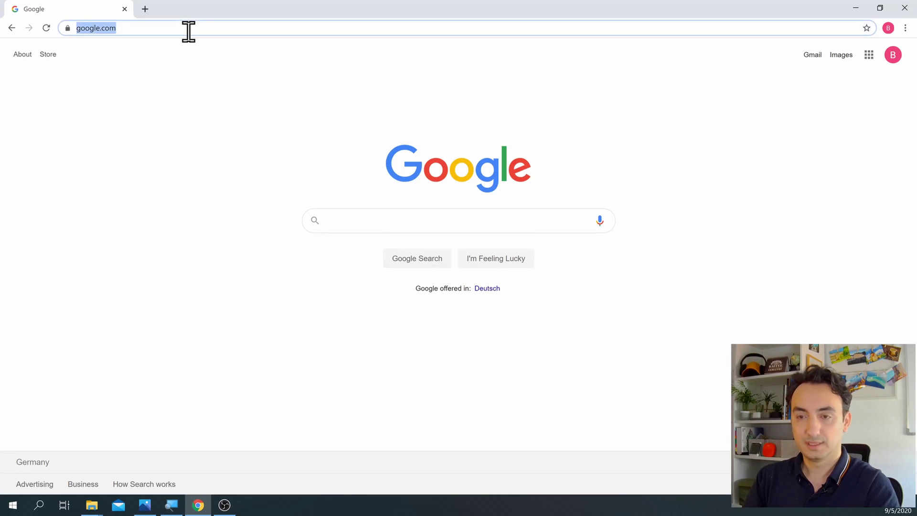
text(tableau.)
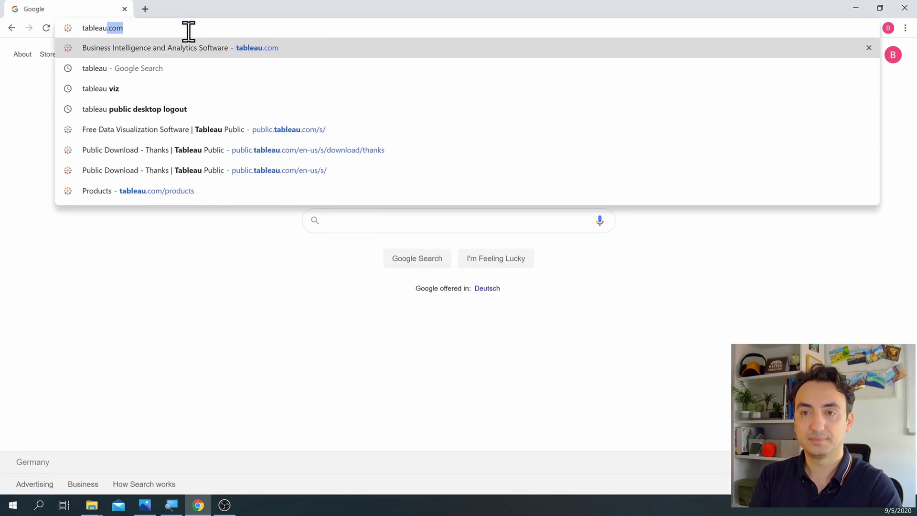
text(com)
key(Return)
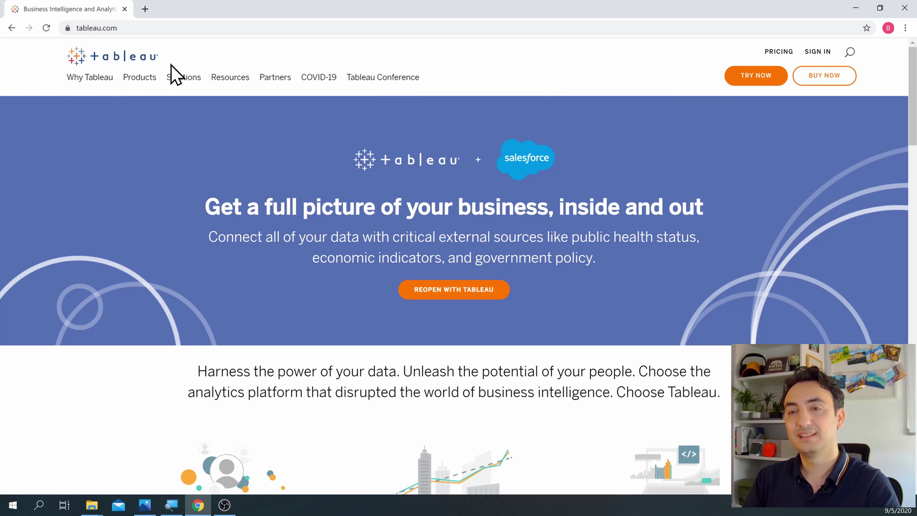
mouse_move(151, 79)
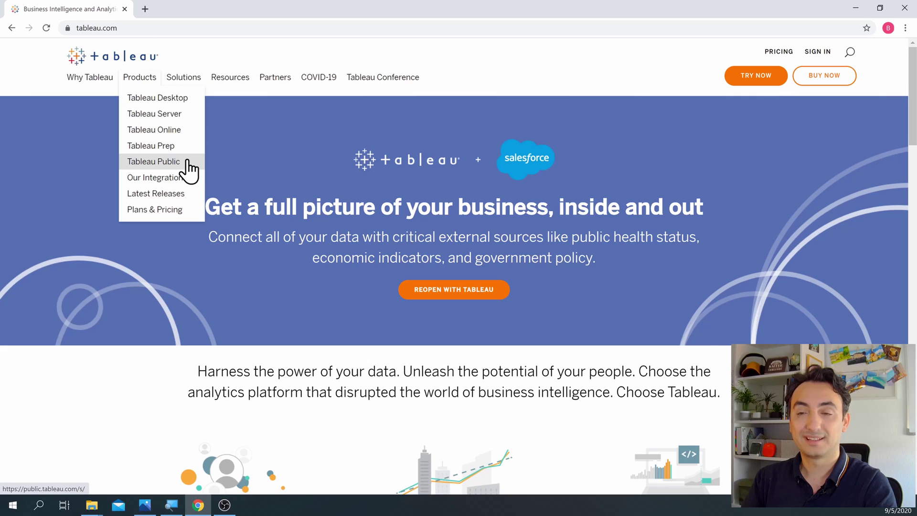
click(189, 165)
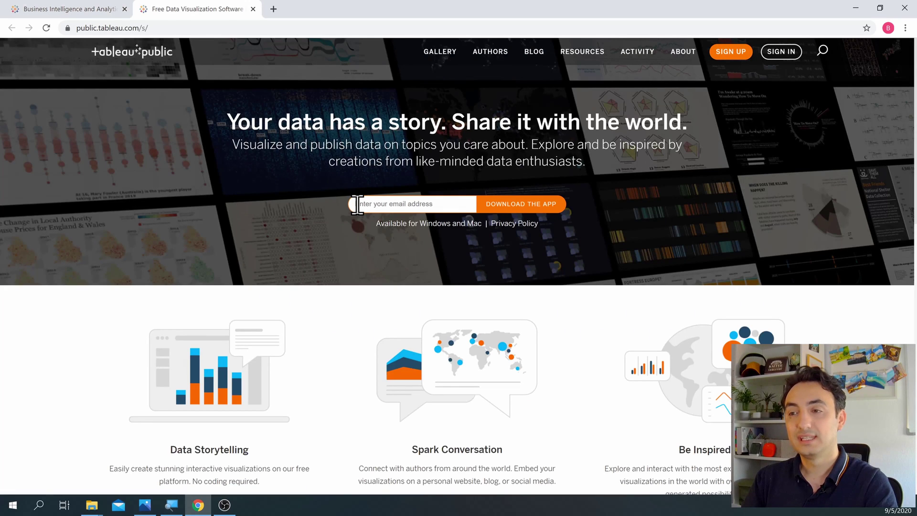
Step: Fill the e-mail field with the saved address and download the Tableau Public Desktop installer
click(357, 205)
click(417, 228)
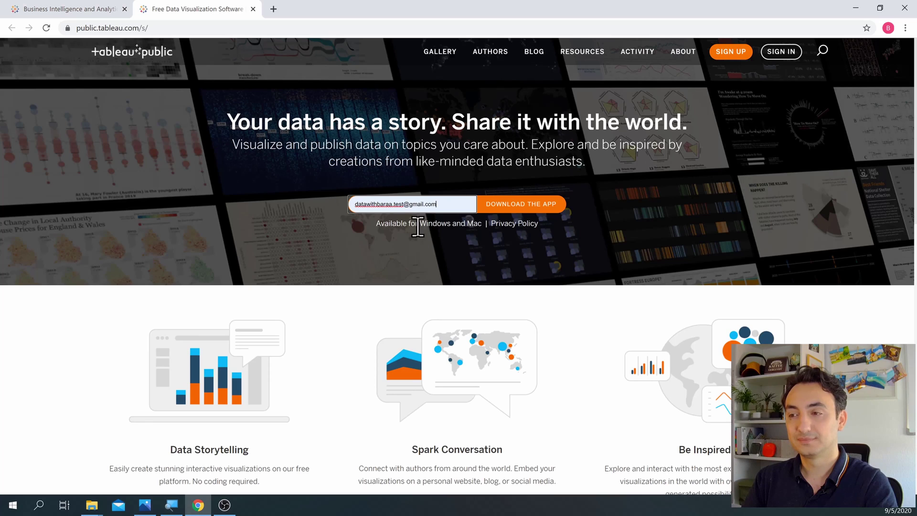
click(526, 219)
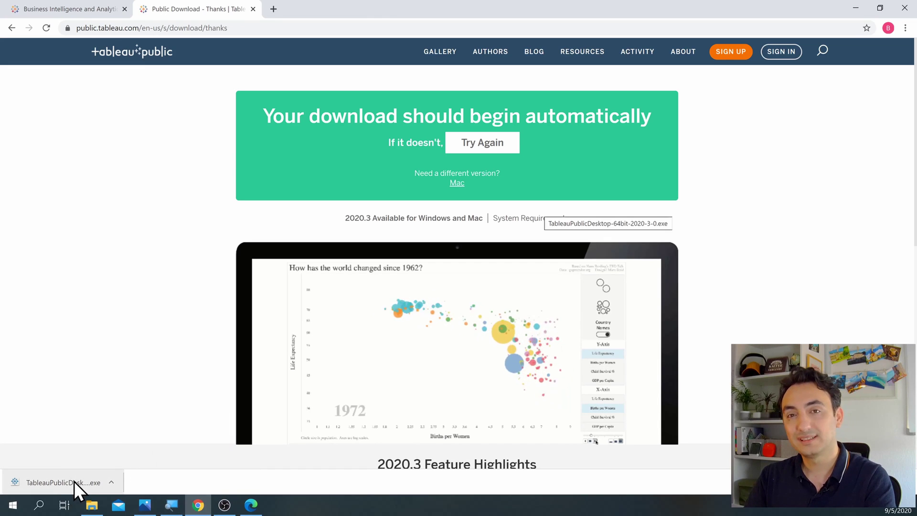
Step: Run TableauPublicDesktop-64bit-2020-3-0.exe from the Downloads folder in Explorer
click(92, 505)
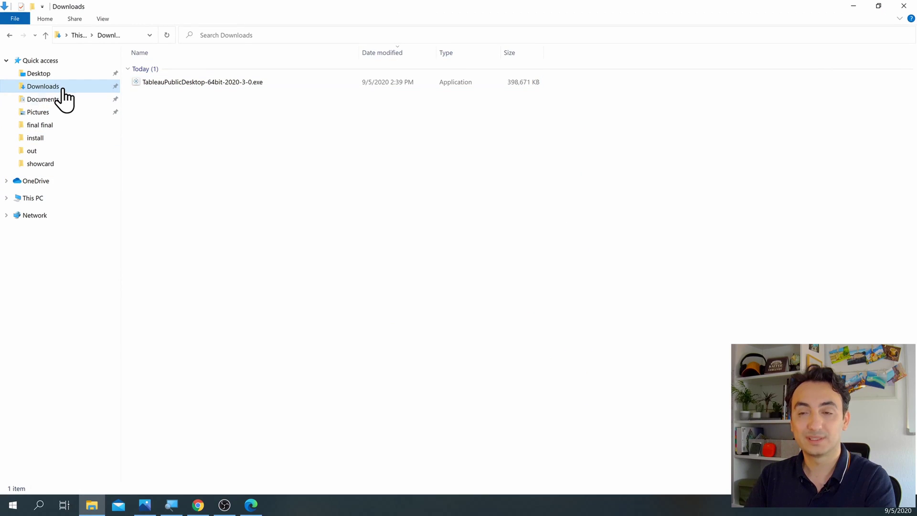
click(165, 82)
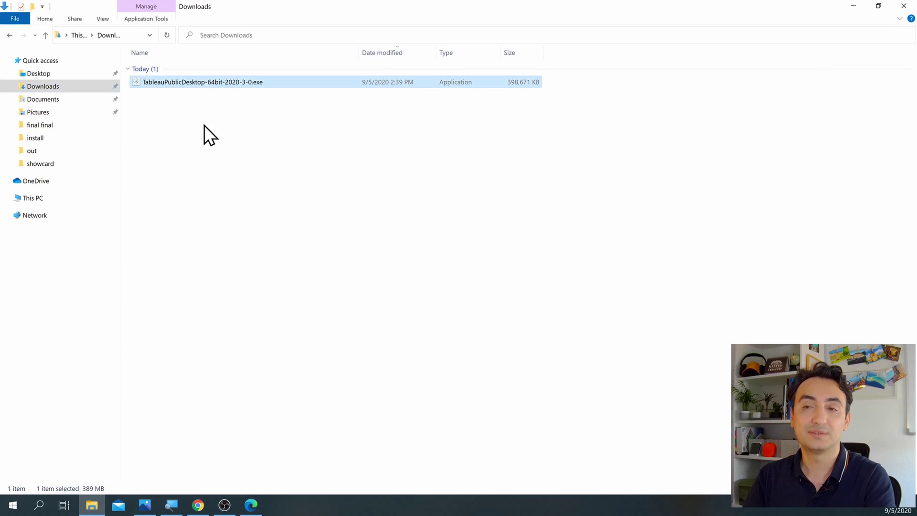
double_click(193, 82)
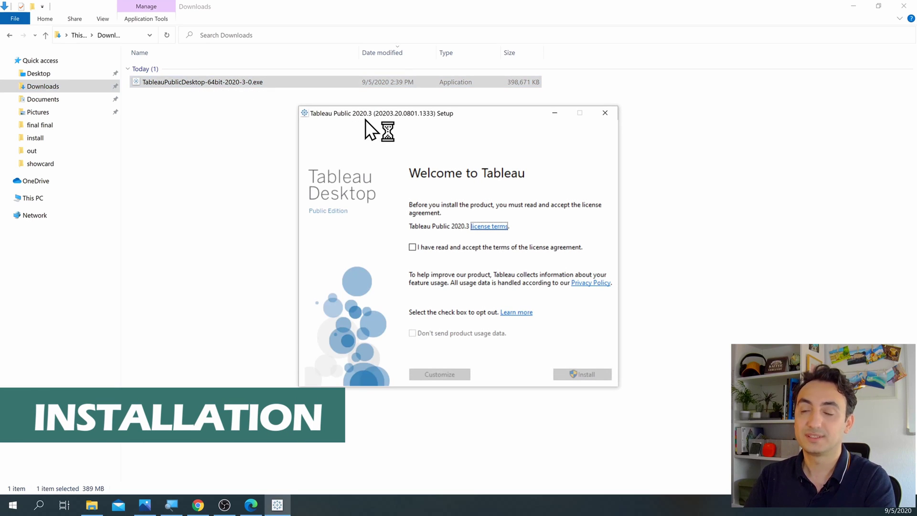
drag(372, 118, 301, 114)
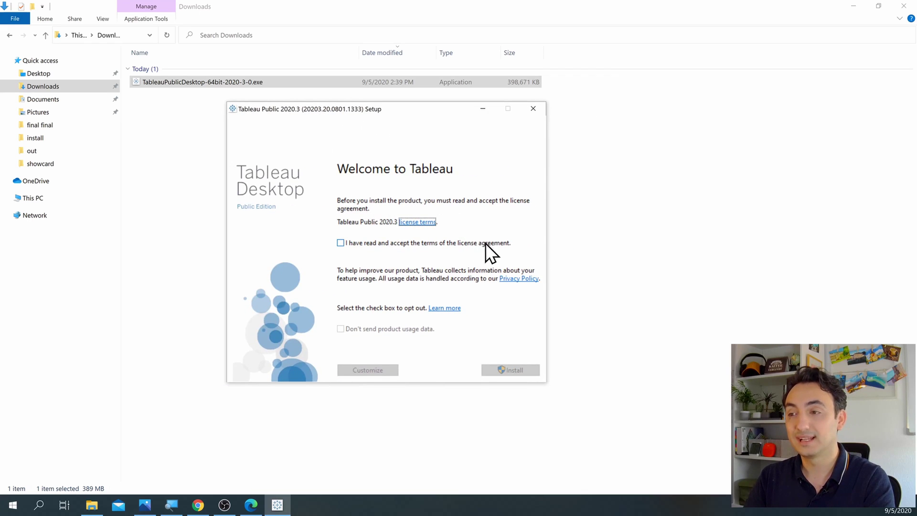
Step: Review the license terms, accept the agreement and install Tableau Public
click(430, 222)
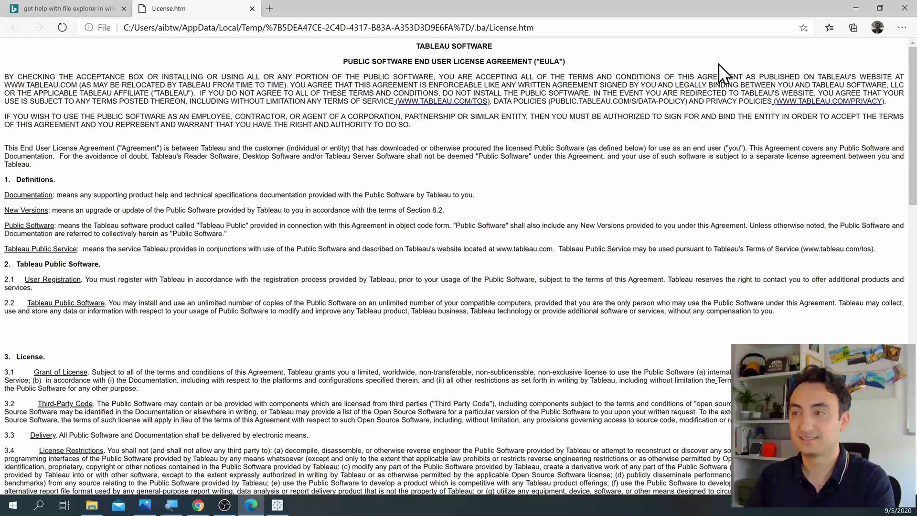
click(905, 8)
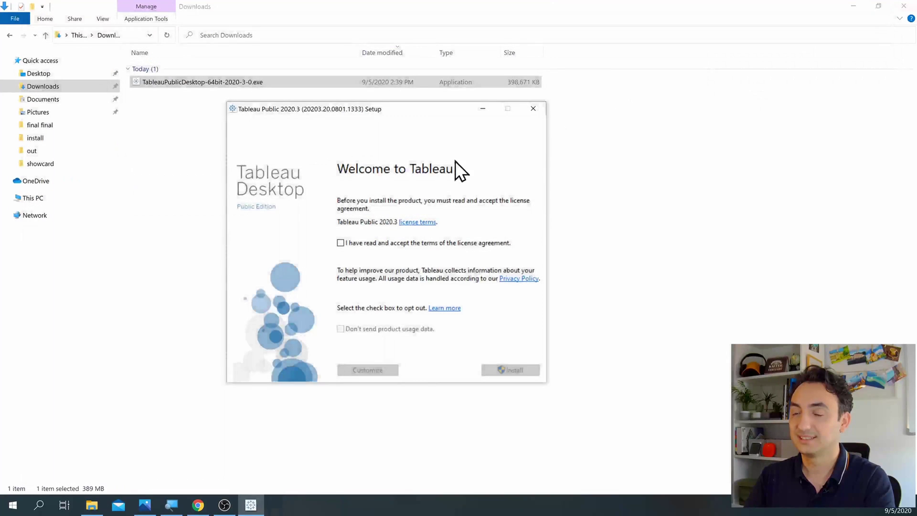
click(340, 244)
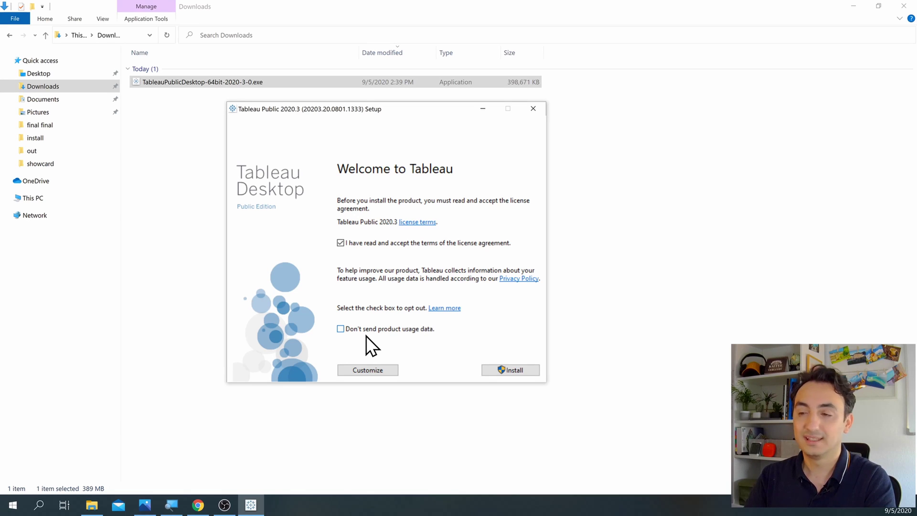
click(494, 371)
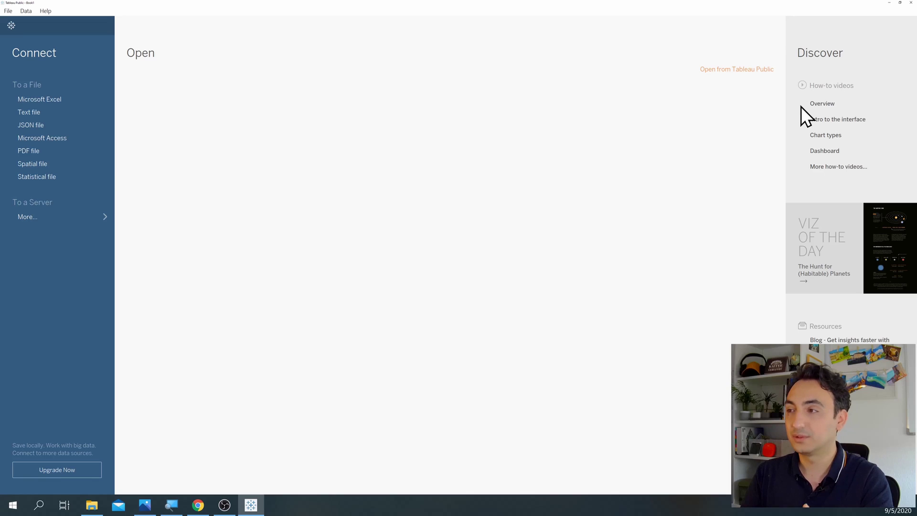
Step: Close the Tableau Public Desktop window from its start page
mouse_move(815, 109)
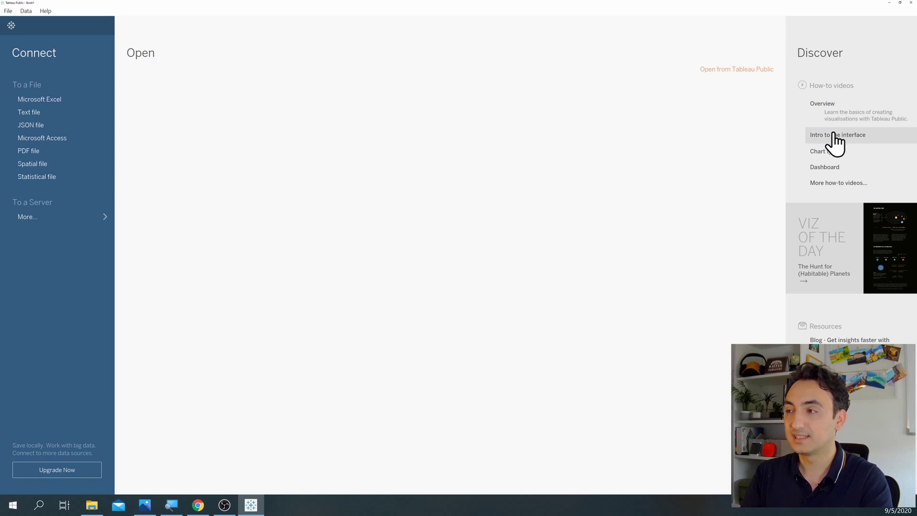
mouse_move(835, 171)
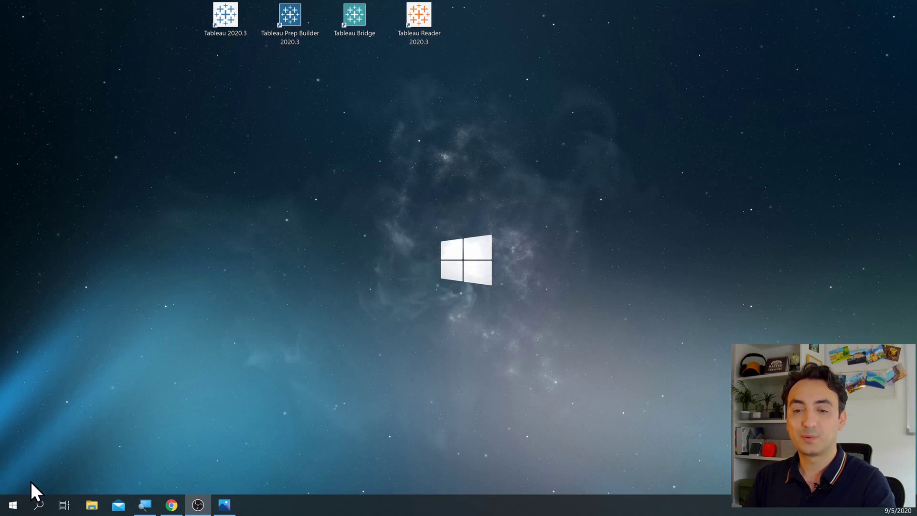
Step: Drag Tableau Public 2020.3 from Start onto the desktop, then reopen the plan diagram in Photos
click(13, 505)
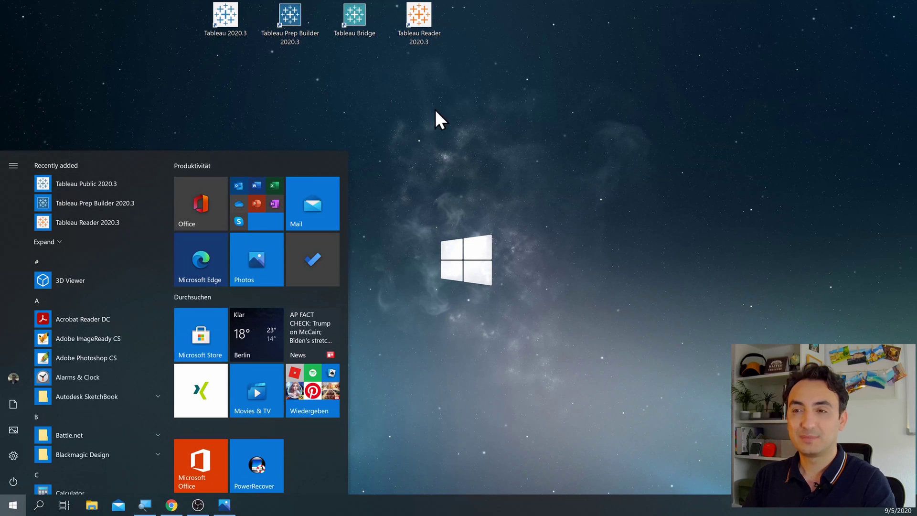
drag(90, 185, 479, 22)
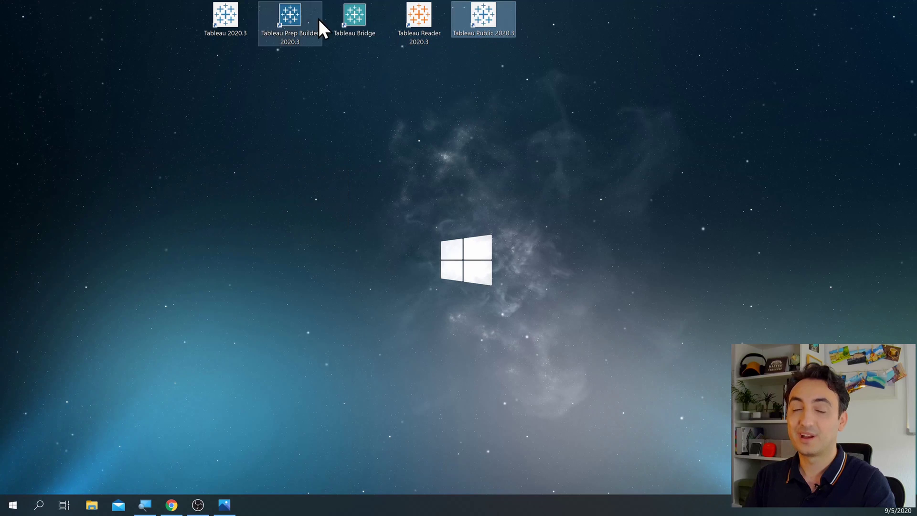
click(422, 67)
click(224, 504)
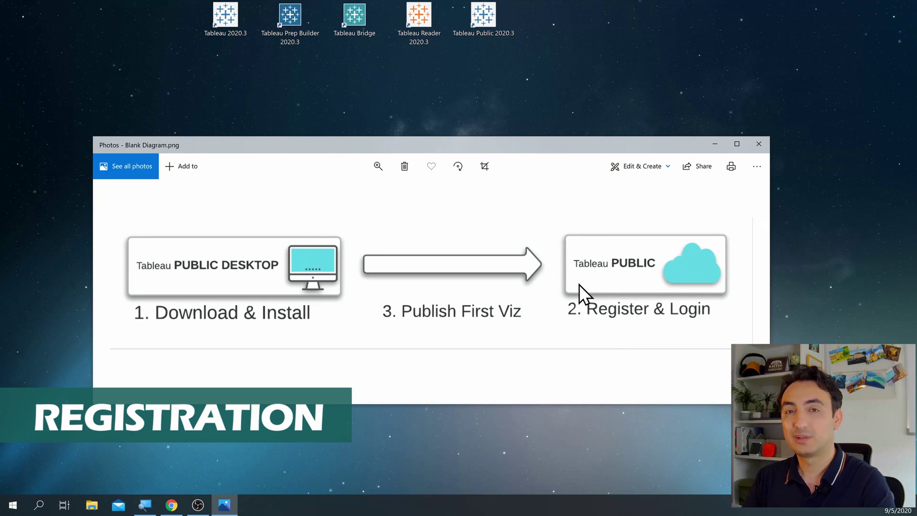
Step: Back in Chrome, load tableau.com and open Tableau Public via Products in a new tab
click(173, 506)
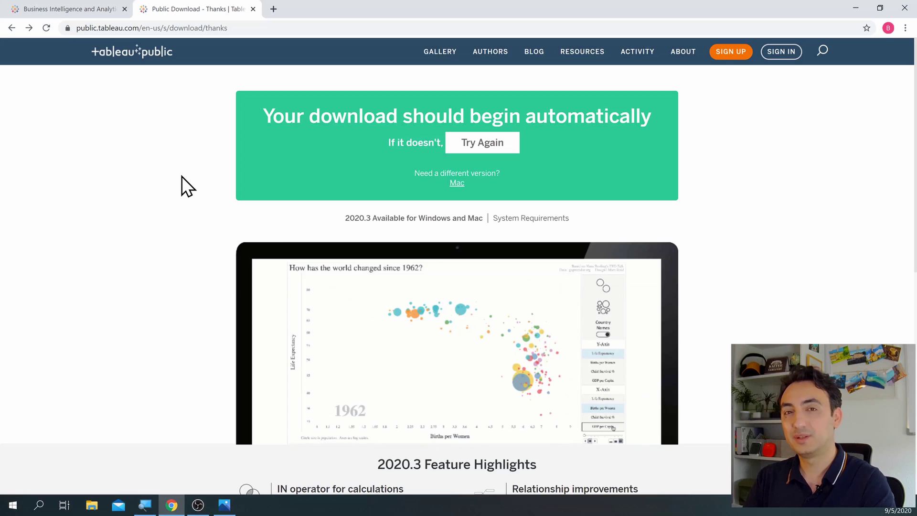
click(233, 28)
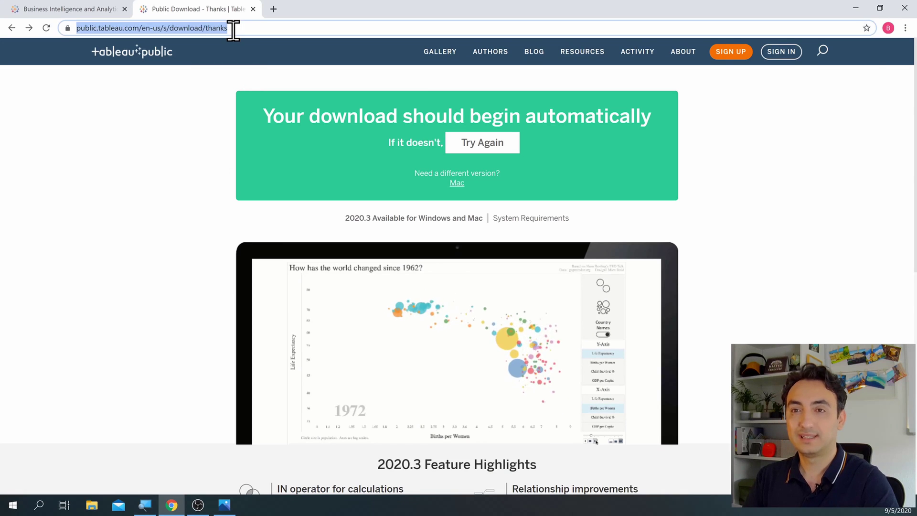
text(tableau.c)
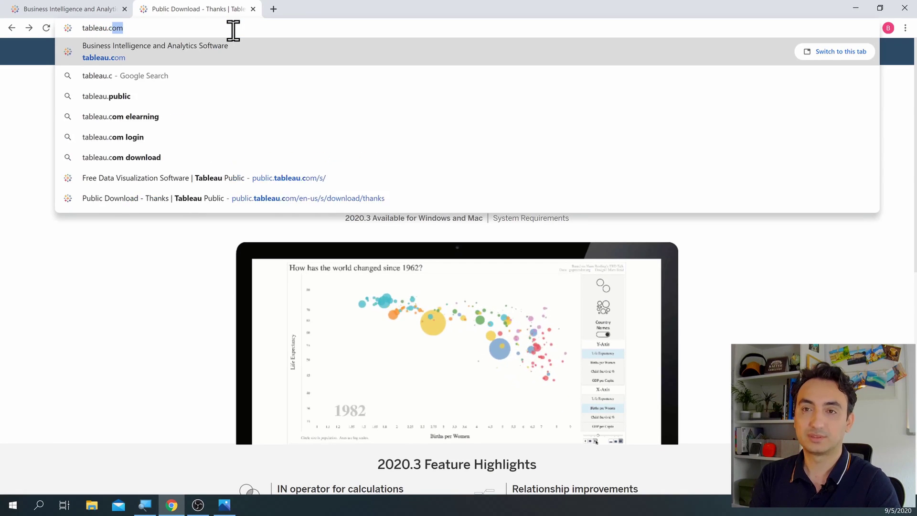
key(Return)
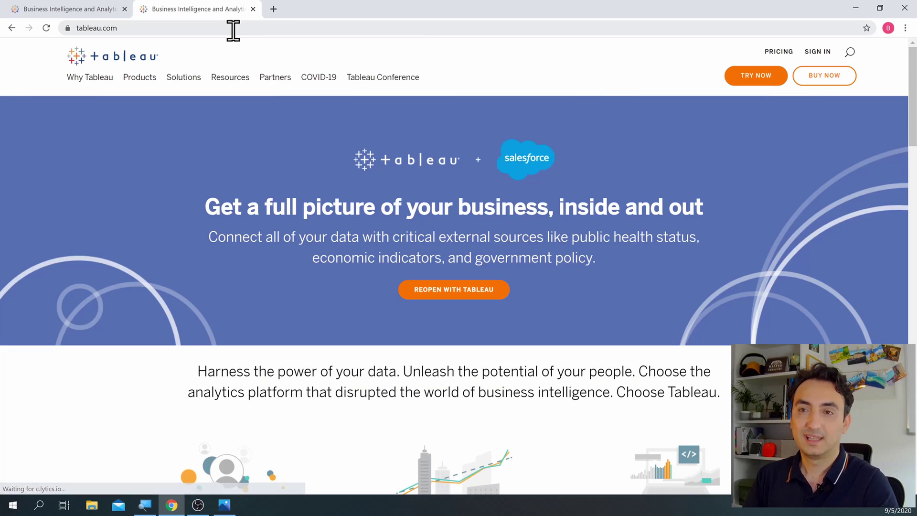
mouse_move(149, 79)
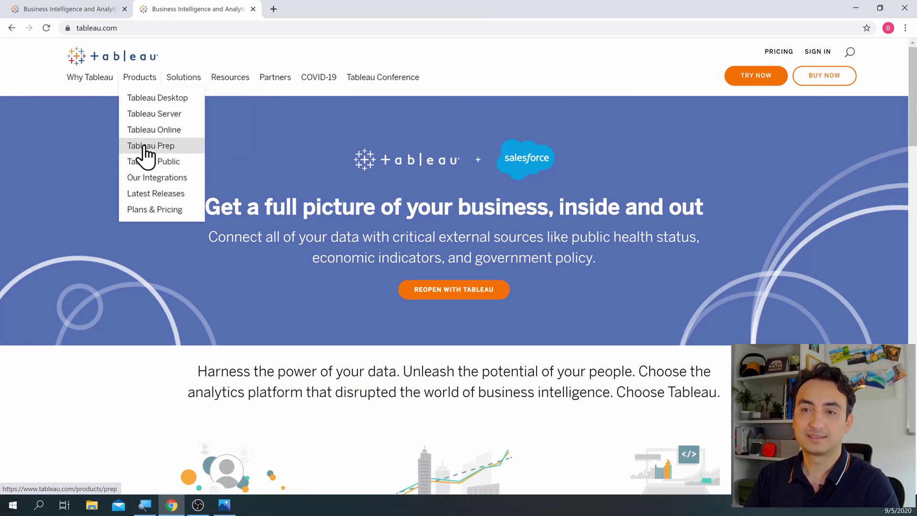
click(176, 161)
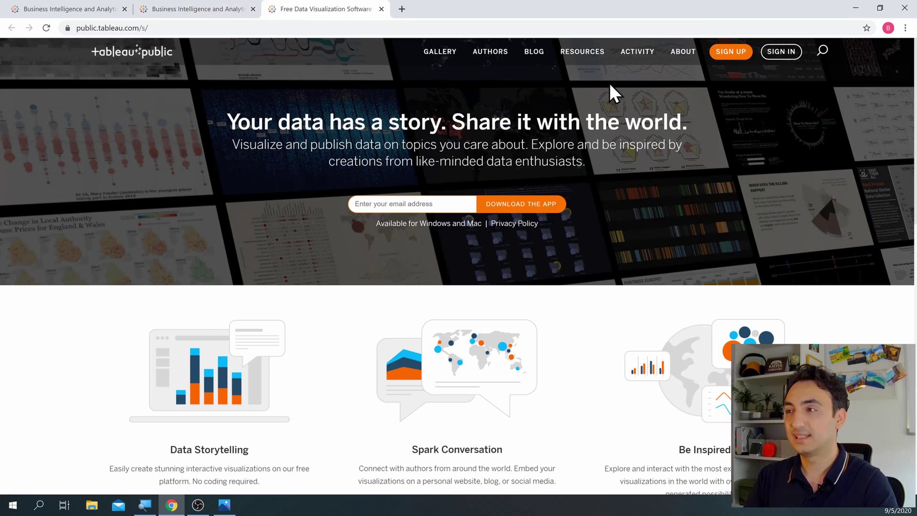
Step: Fill the sign-up form with the suggested name and e-mail, a password, and accept the Terms of Service
click(731, 51)
click(438, 99)
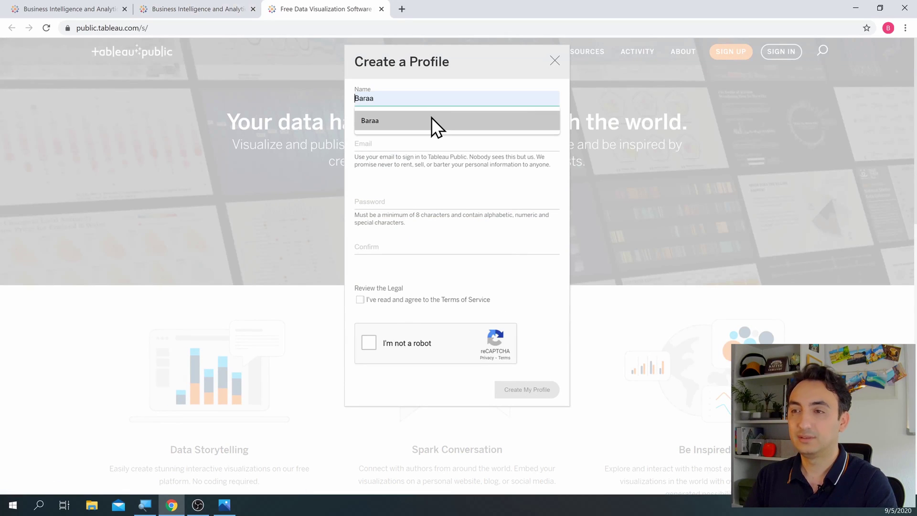
click(432, 120)
click(433, 144)
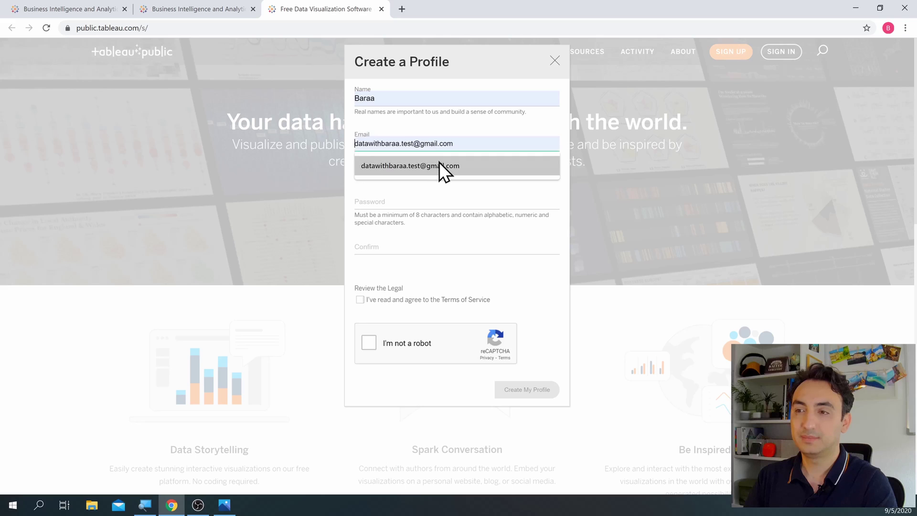
click(440, 164)
click(426, 199)
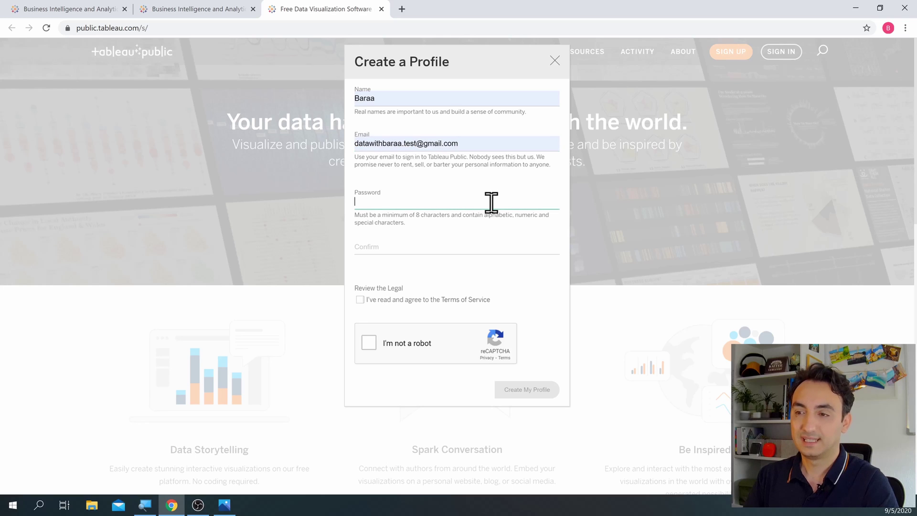
text(********)
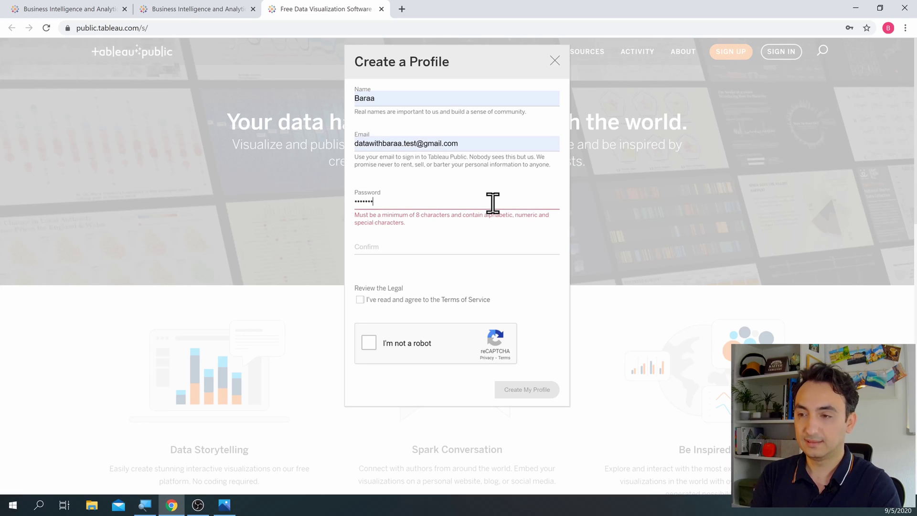
text(***)
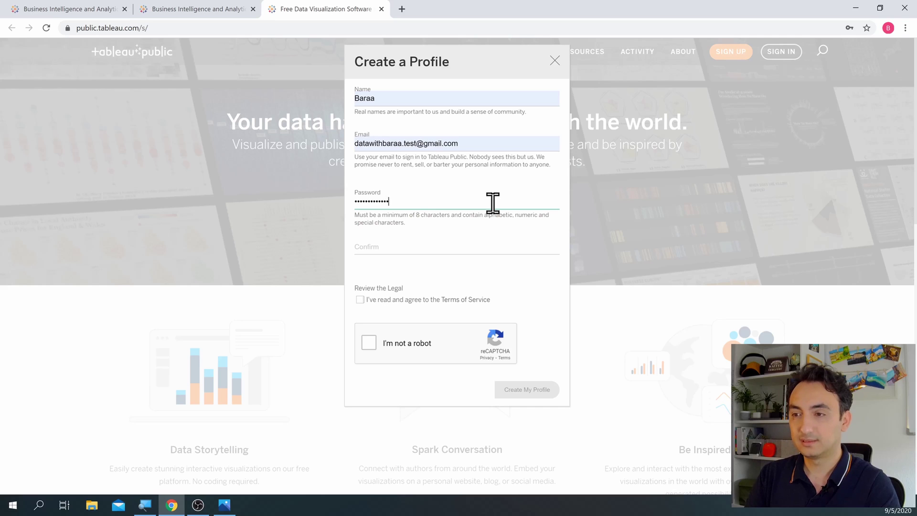
key(Tab)
text(*******)
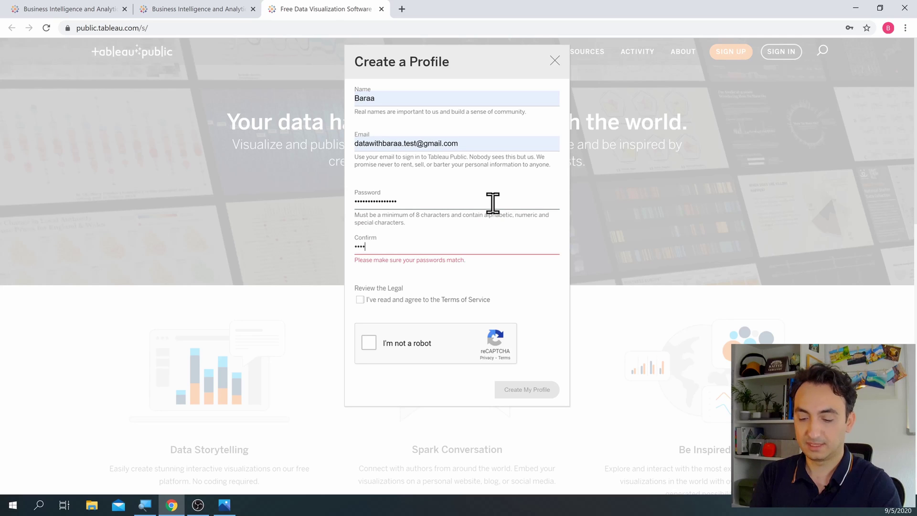
text(*****)
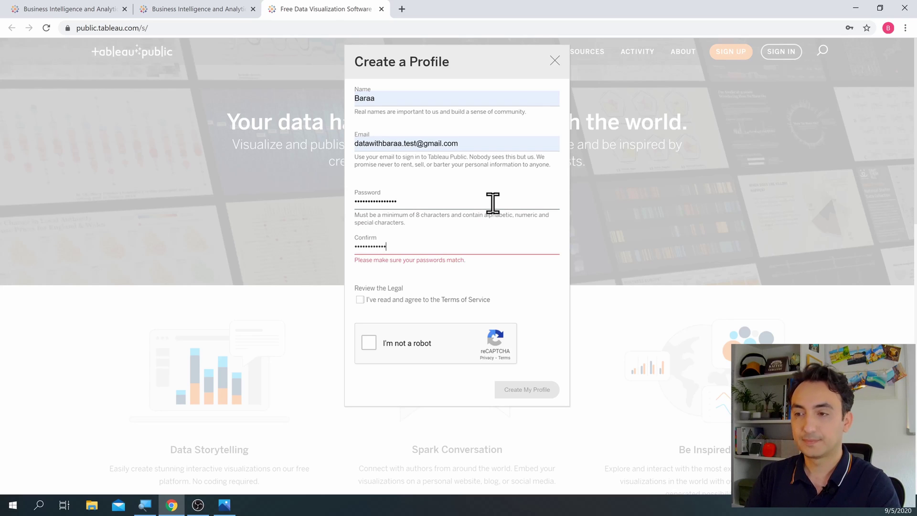
text(*)
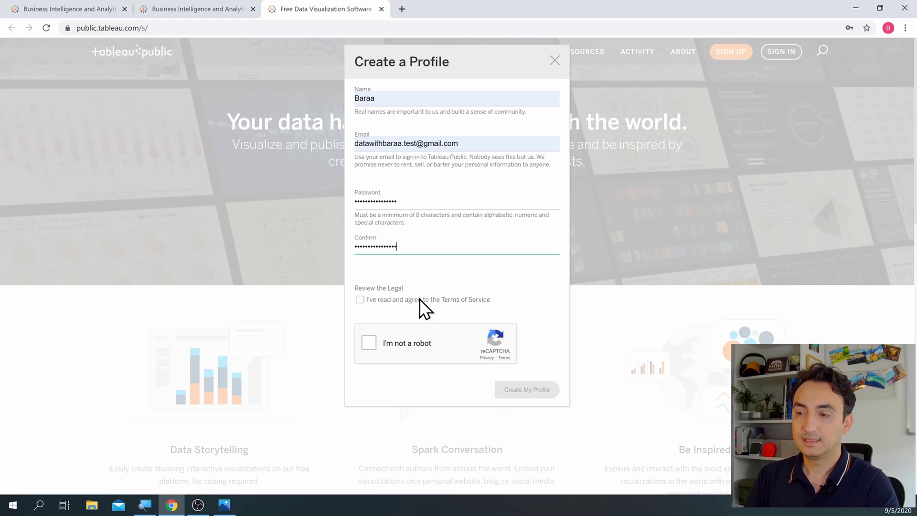
click(359, 300)
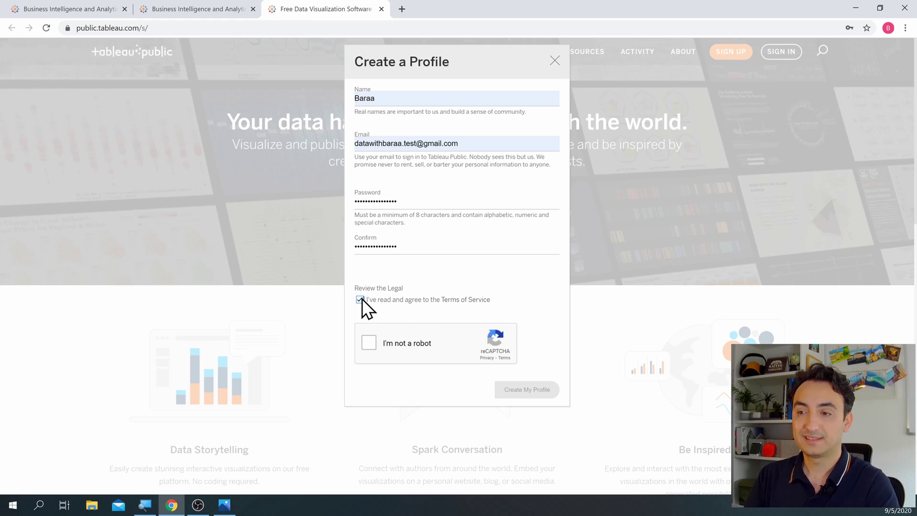
Step: Pass the parking-meter reCAPTCHA and create the profile
click(367, 346)
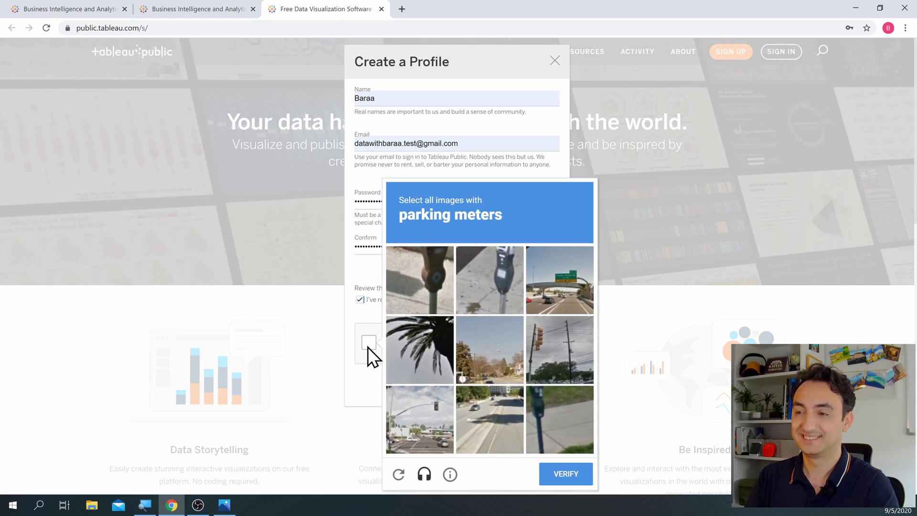
click(429, 287)
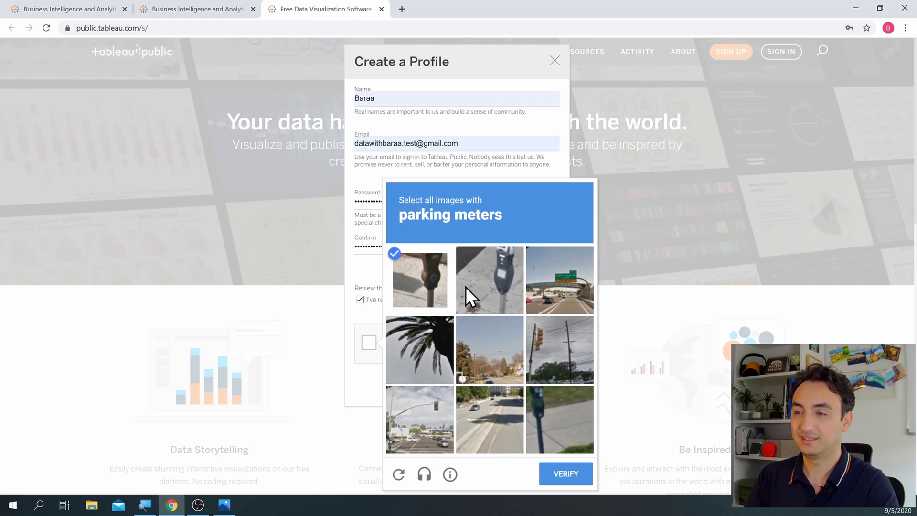
click(468, 287)
click(557, 397)
click(566, 474)
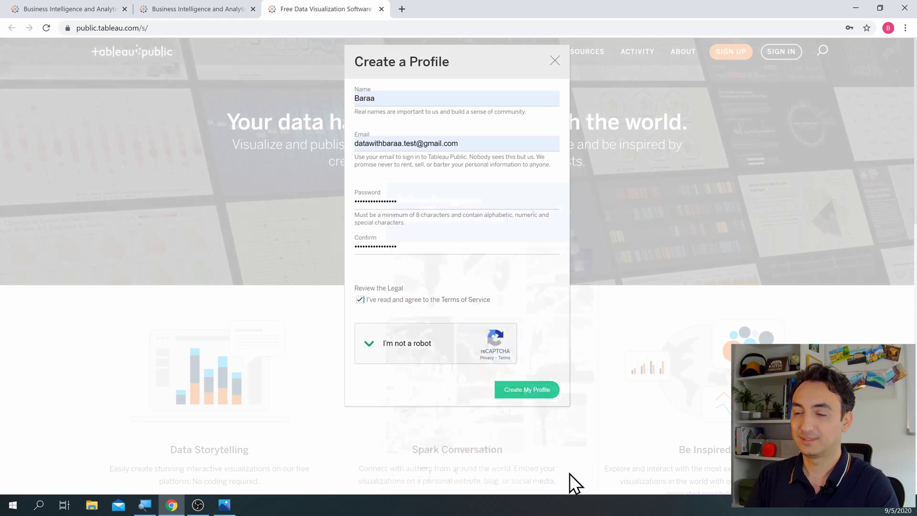
click(536, 390)
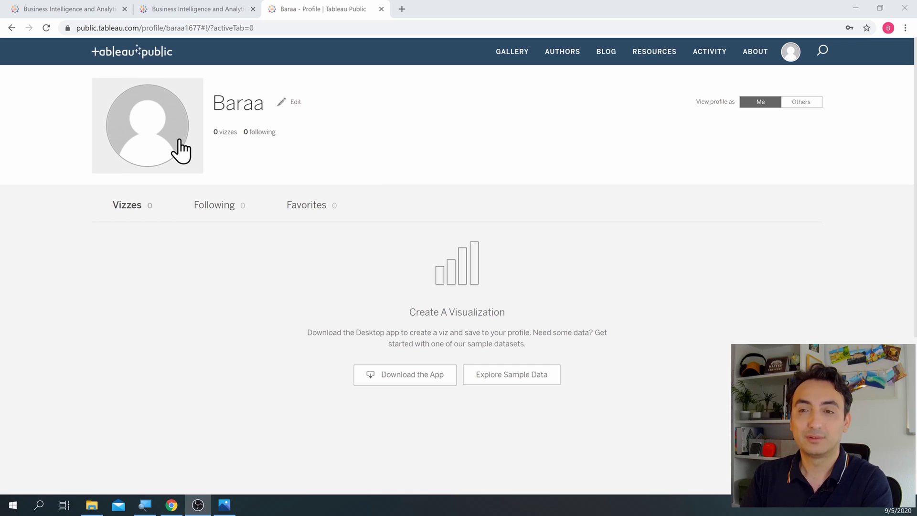
Step: Check the empty Following and Favorites tabs, then bring up Blank Diagram.png in Photos
click(210, 207)
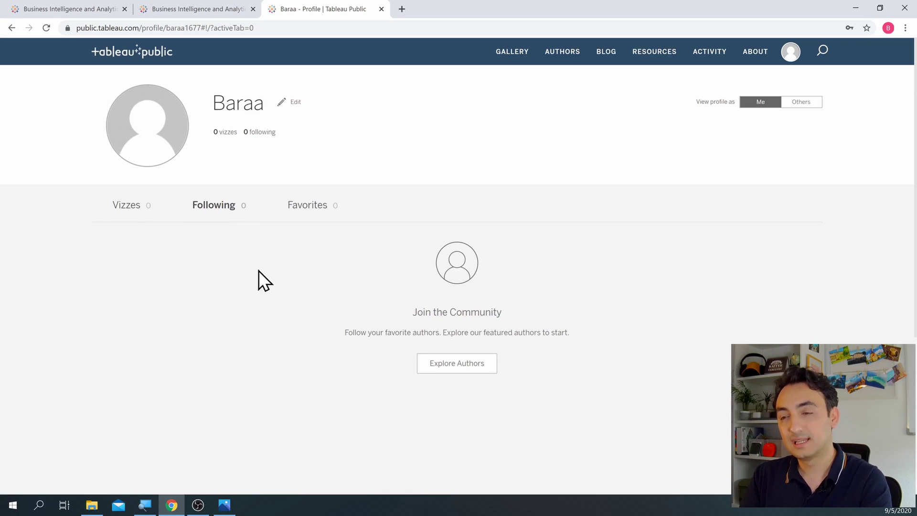
click(308, 207)
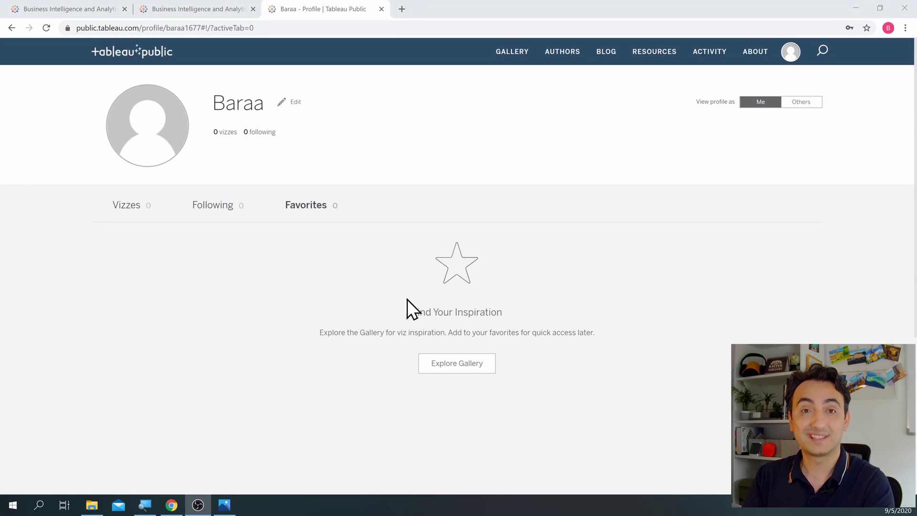
click(234, 506)
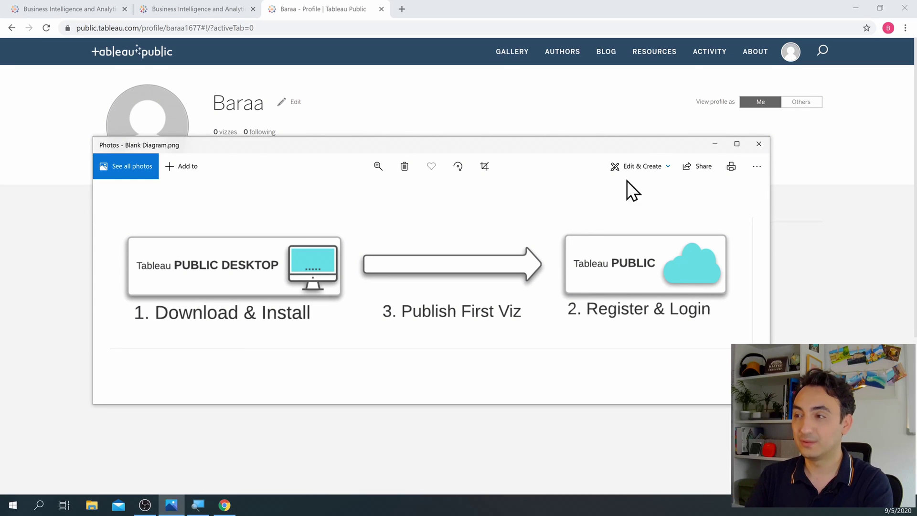
Step: Minimize Photos and Chrome, launch Tableau Public 2020.3 from the desktop, then minimize it
click(714, 144)
click(856, 8)
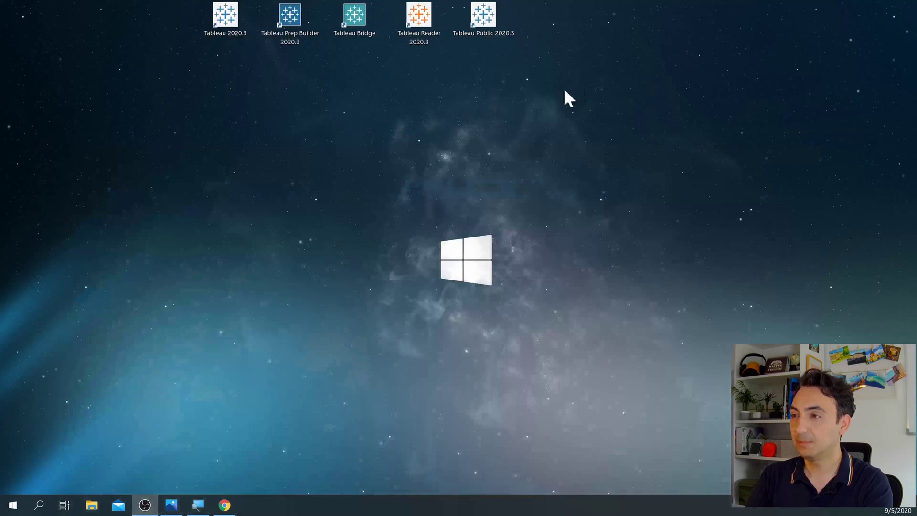
click(484, 30)
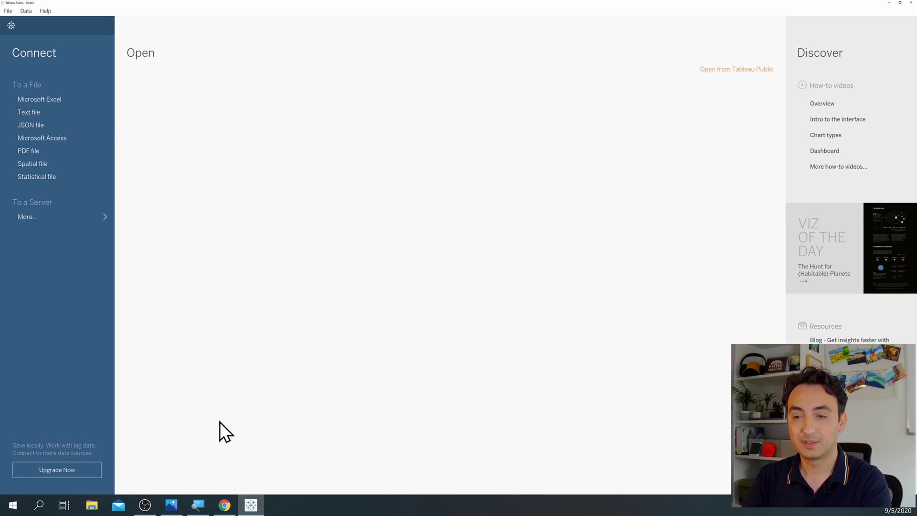
click(250, 505)
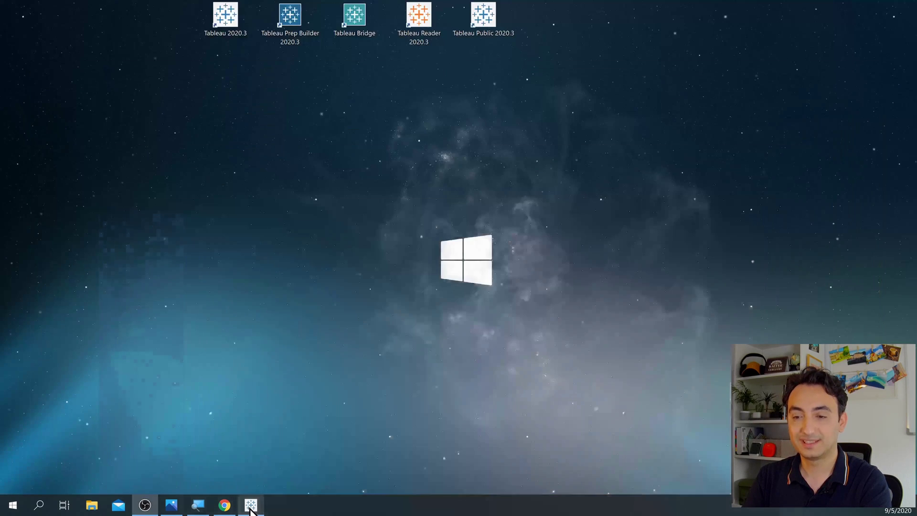
Step: Create a new text document on the desktop named mydata.txt
right_click(225, 123)
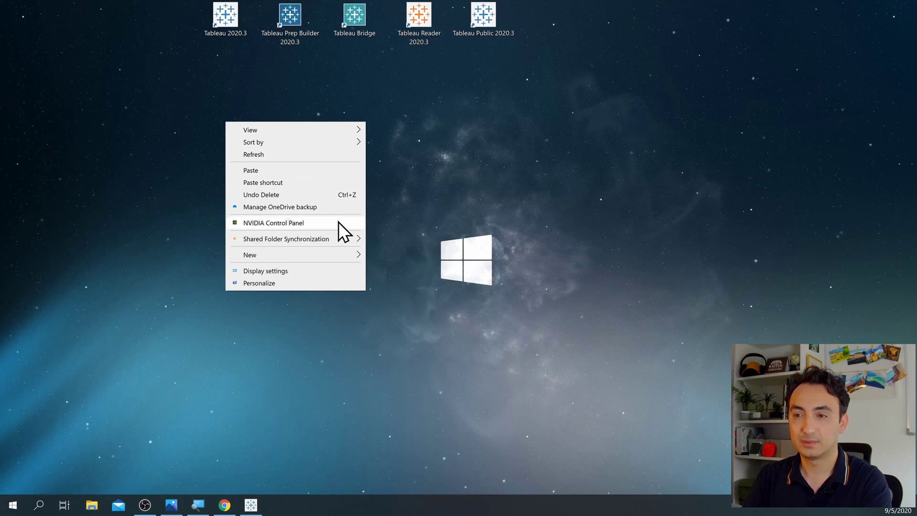
mouse_move(352, 250)
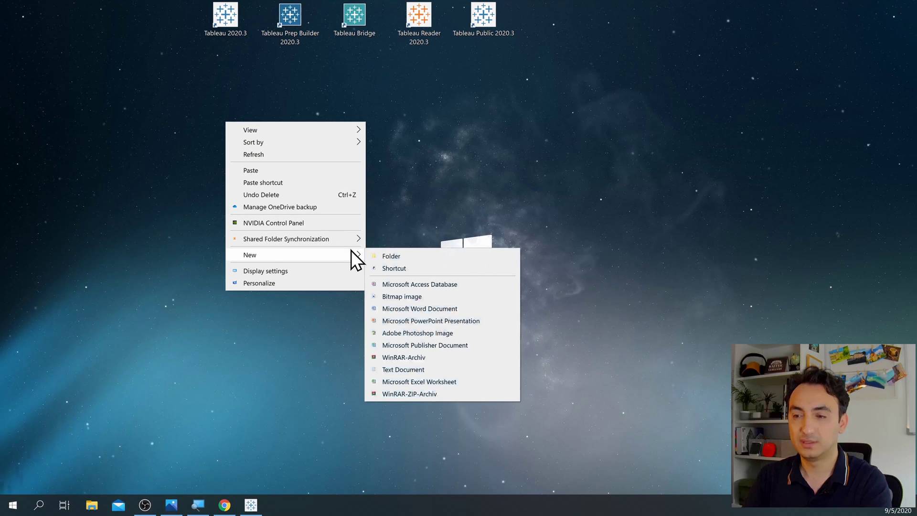
click(434, 371)
text(mydata)
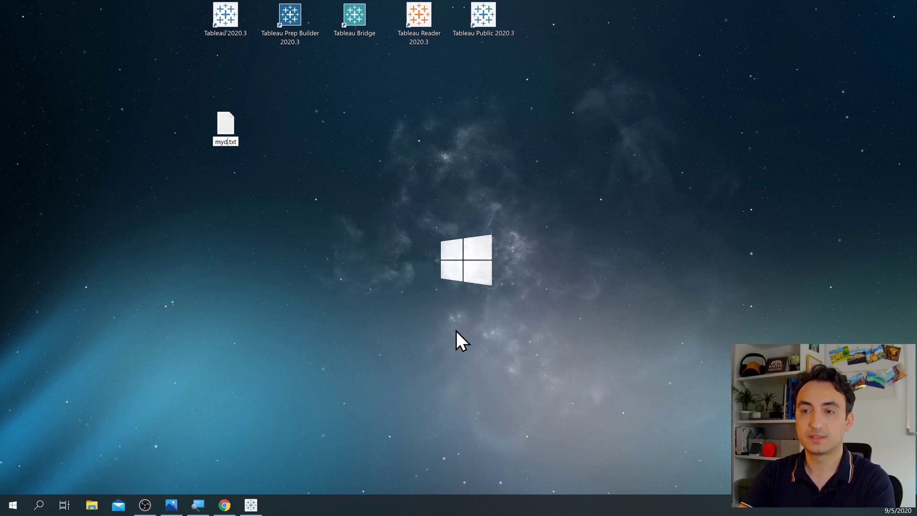
key(Return)
key(Return)
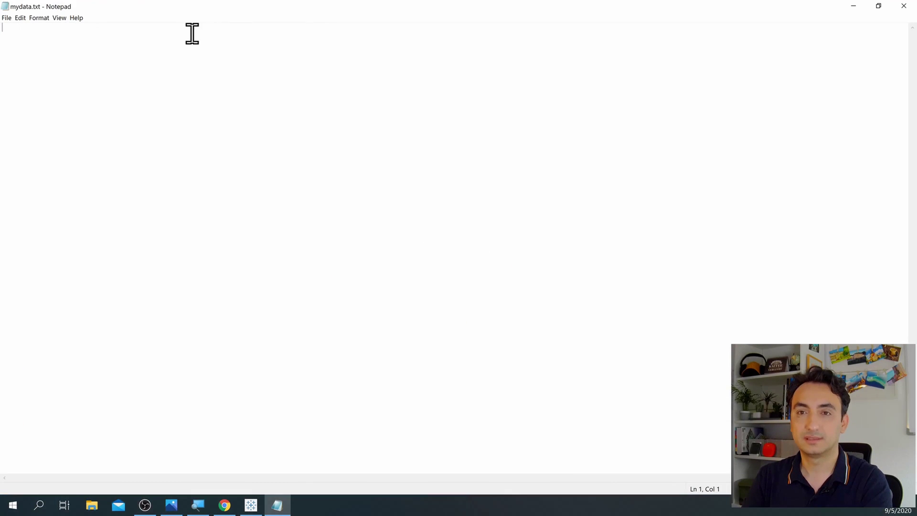
Step: Enter test, 1 and 2 in mydata.txt, save and close it, and restore Tableau Public
text(test)
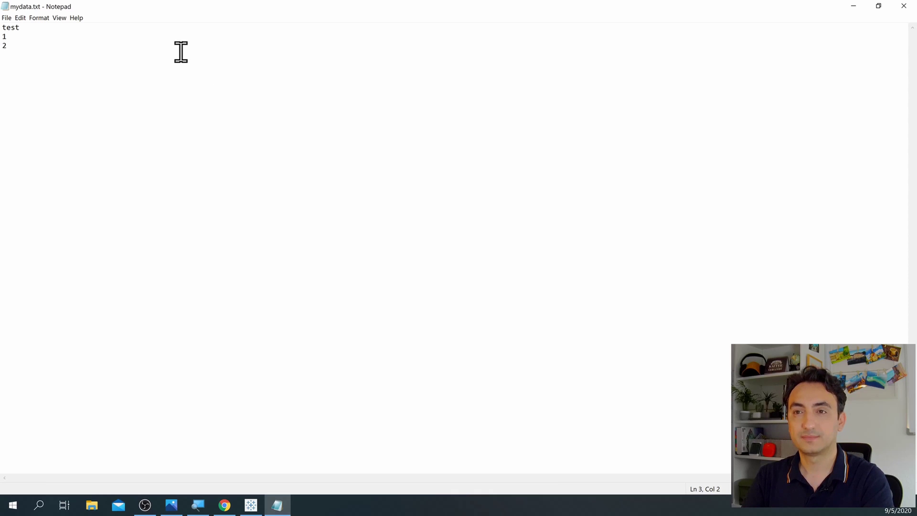
click(903, 7)
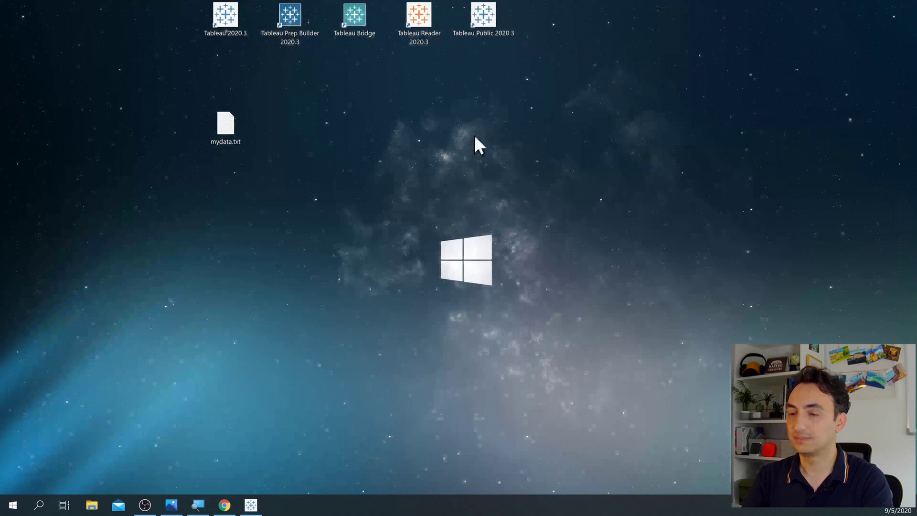
click(251, 506)
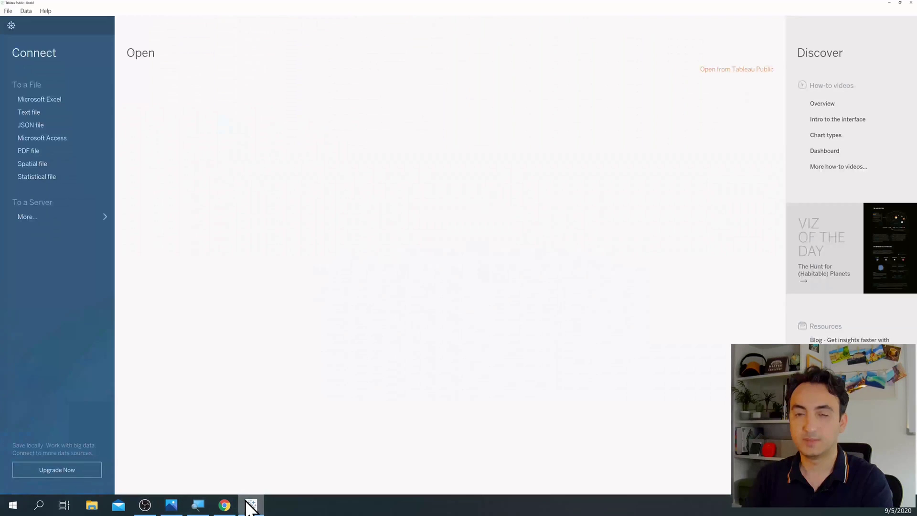
Step: Connect to the text file mydata.txt on the Desktop as the data source
click(30, 111)
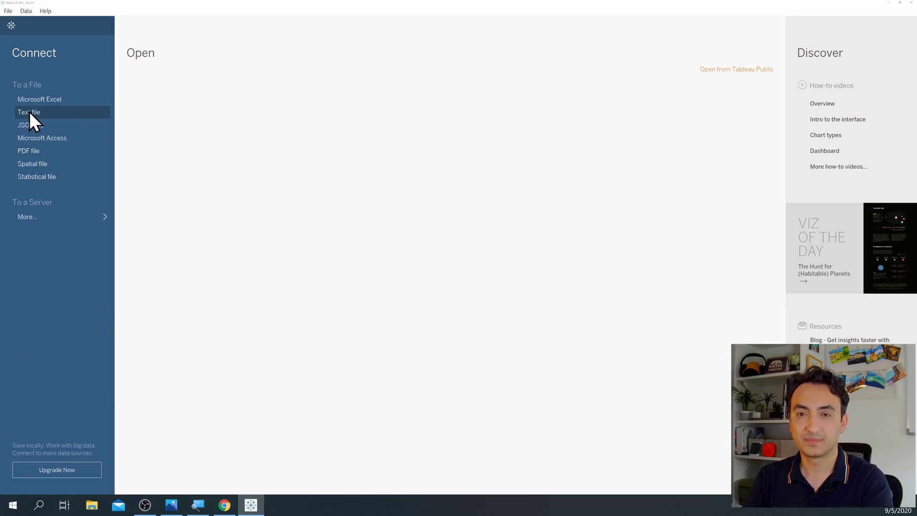
click(57, 49)
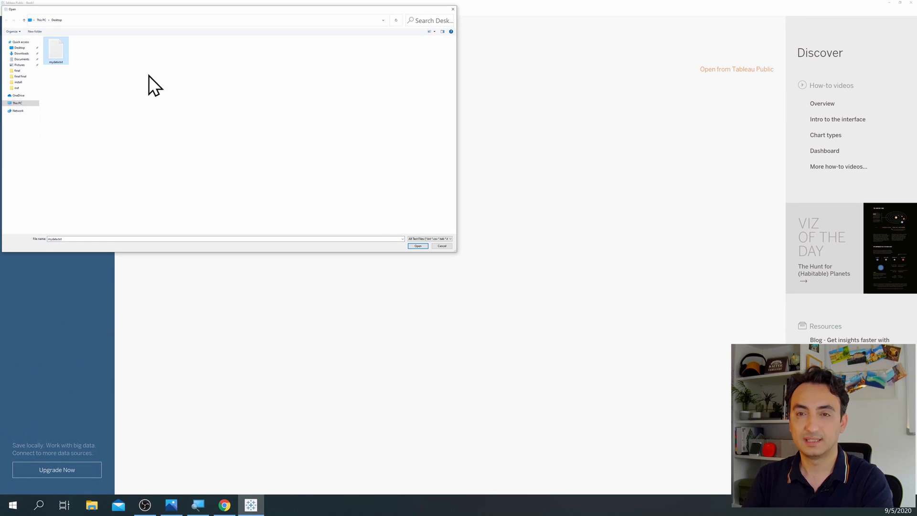
click(416, 246)
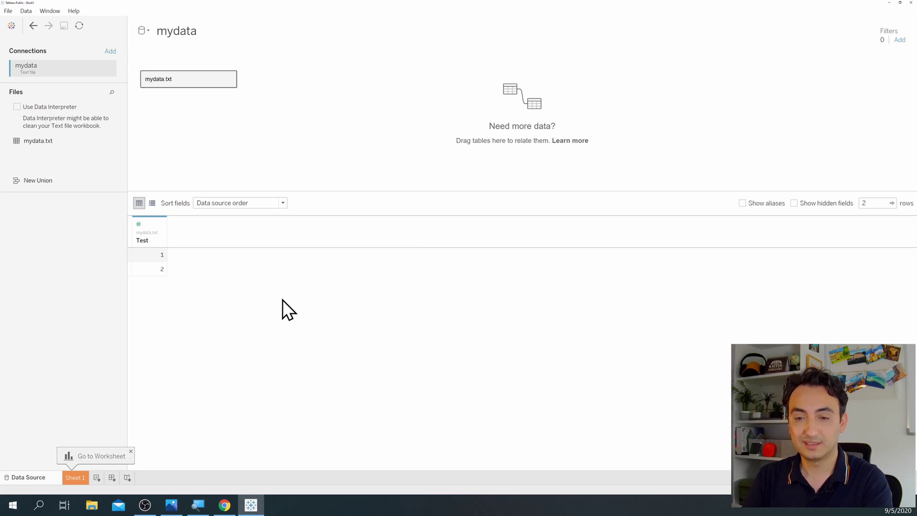
Step: On Sheet 1, put the Test field on Rows to chart SUM(Test) as one bar
click(73, 480)
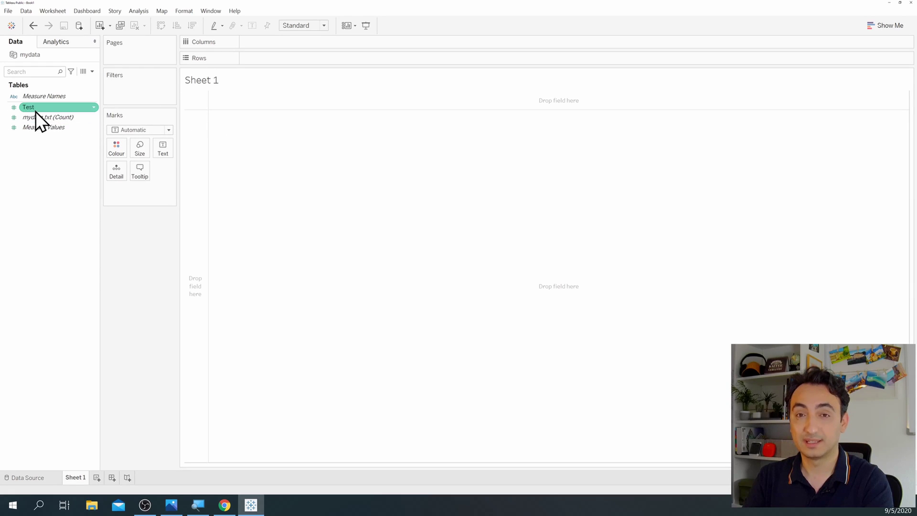
drag(34, 110, 254, 61)
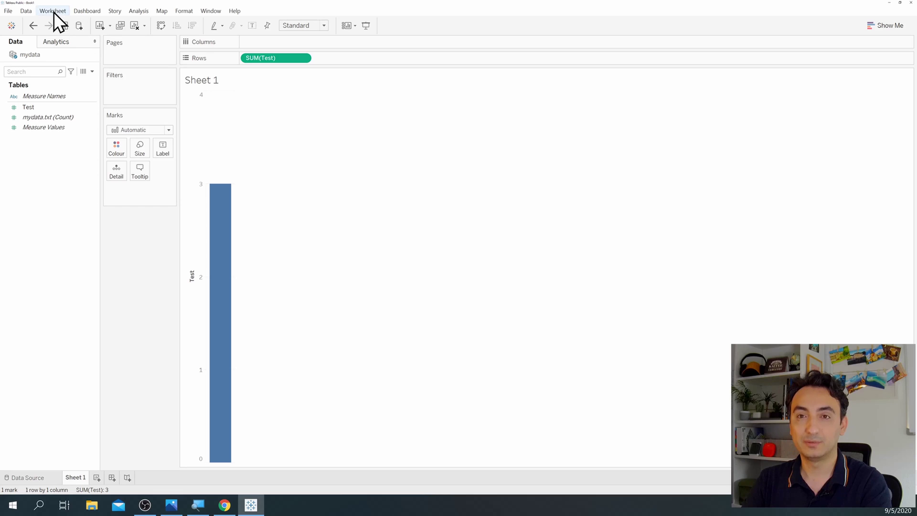
Step: Start File > Save to Tableau Public and sign in with the account e-mail and password
click(13, 14)
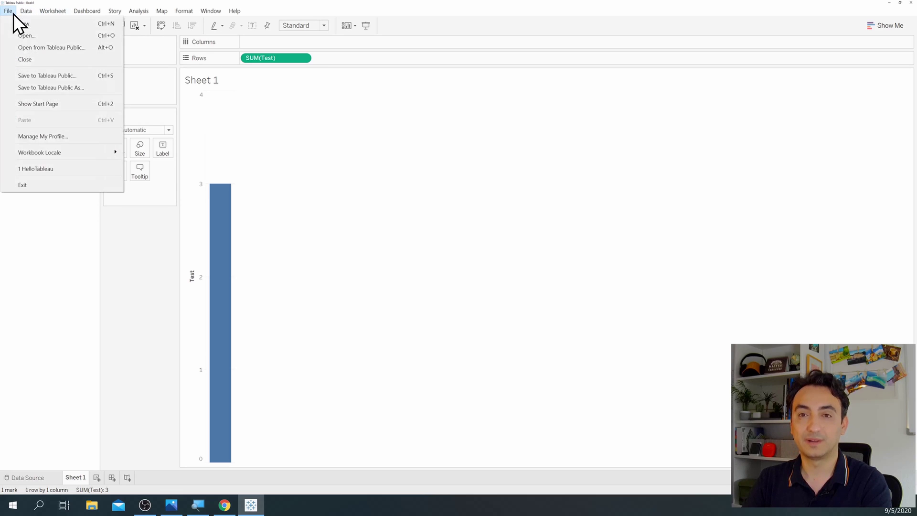
click(78, 76)
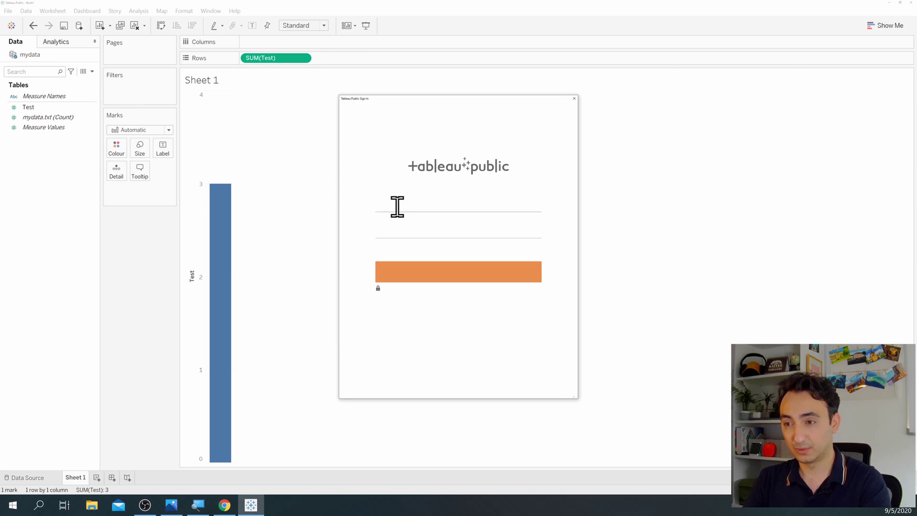
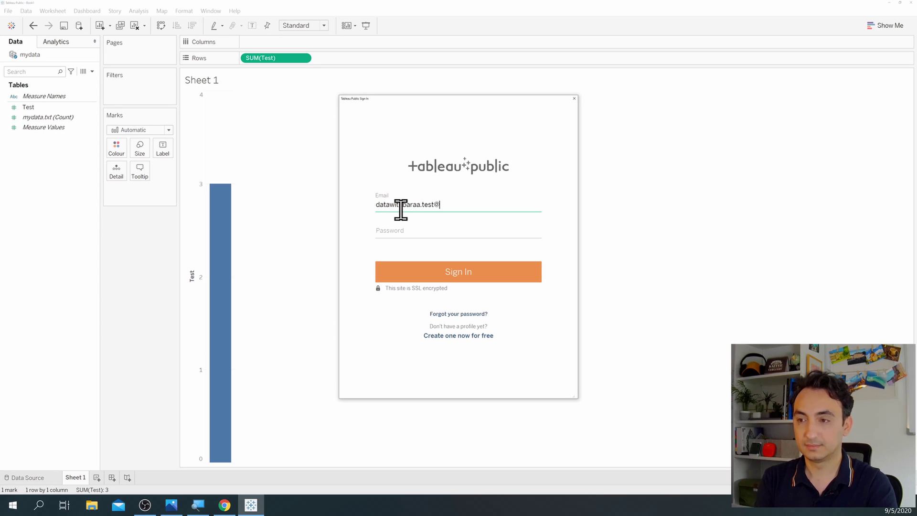
key(Tab)
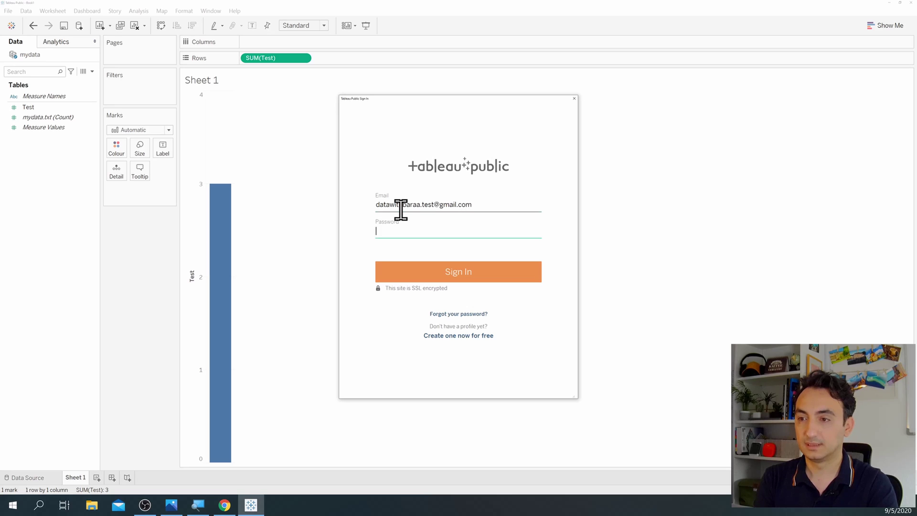
text(*********)
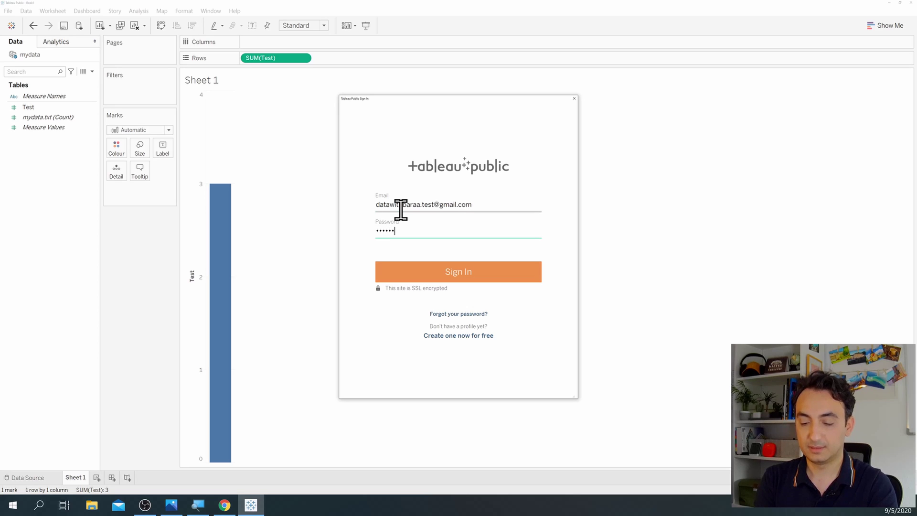
text(*******)
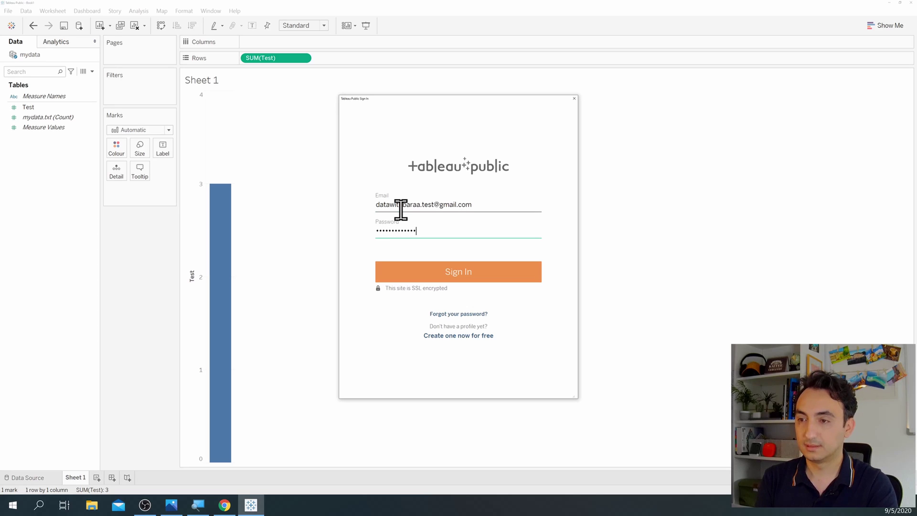
click(470, 271)
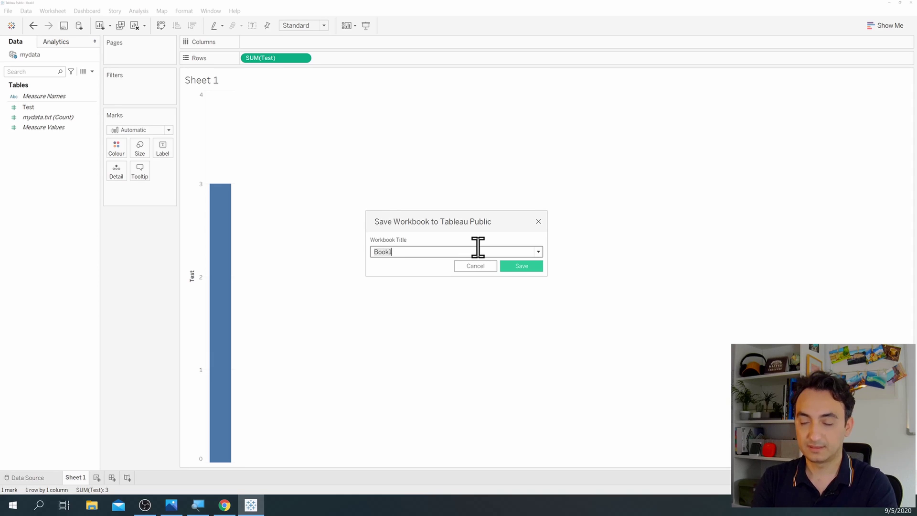
Step: Title the workbook 'helloTableau' and save it to Tableau Public
text(hello)
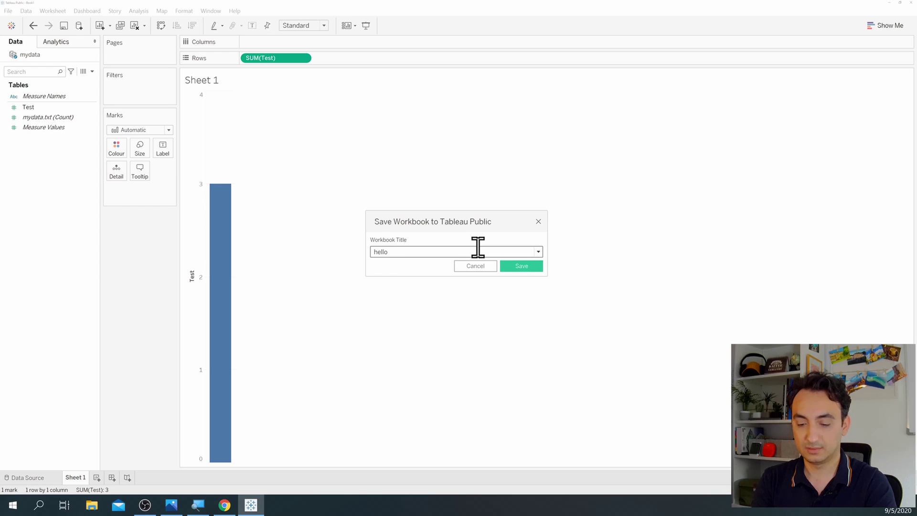
text(Tableau)
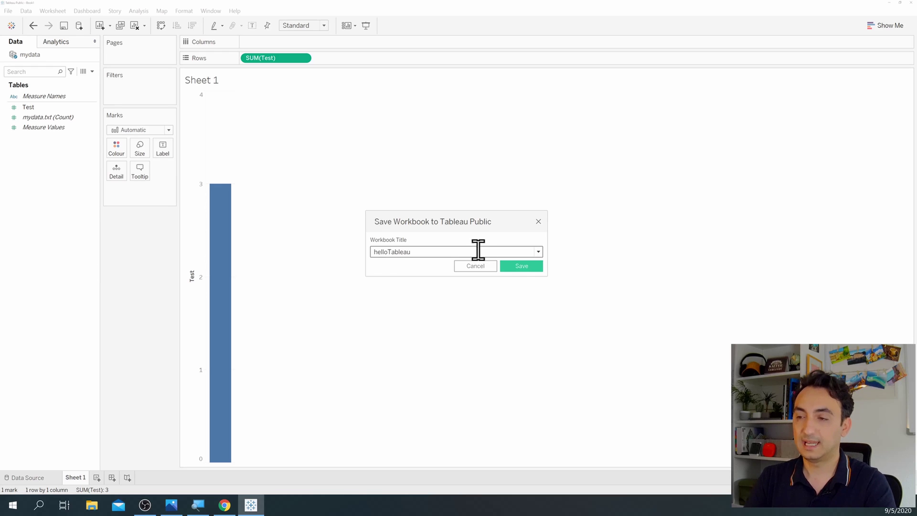
click(518, 266)
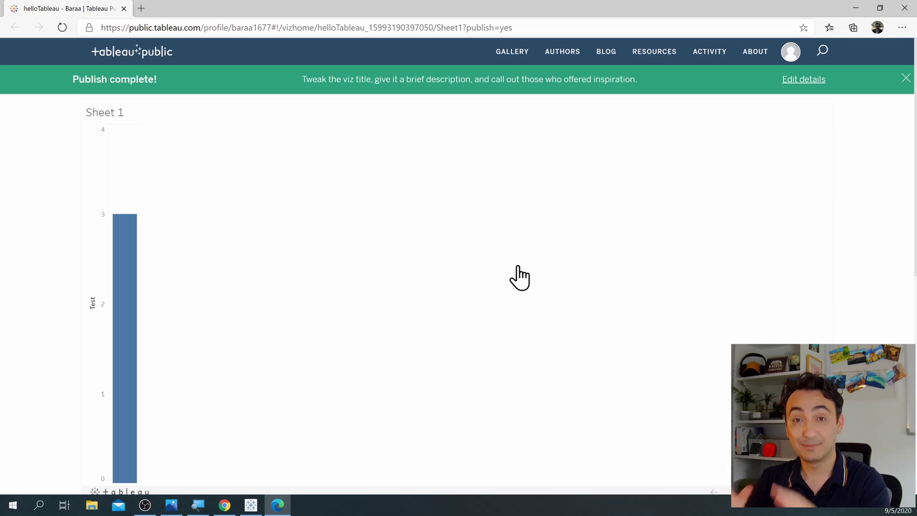
scroll(329, 266, down, 3)
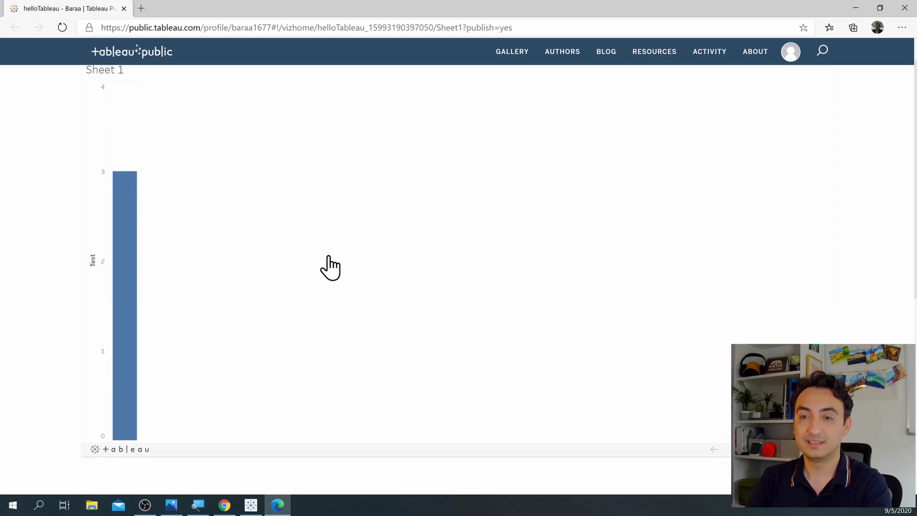
scroll(329, 262, down, 1)
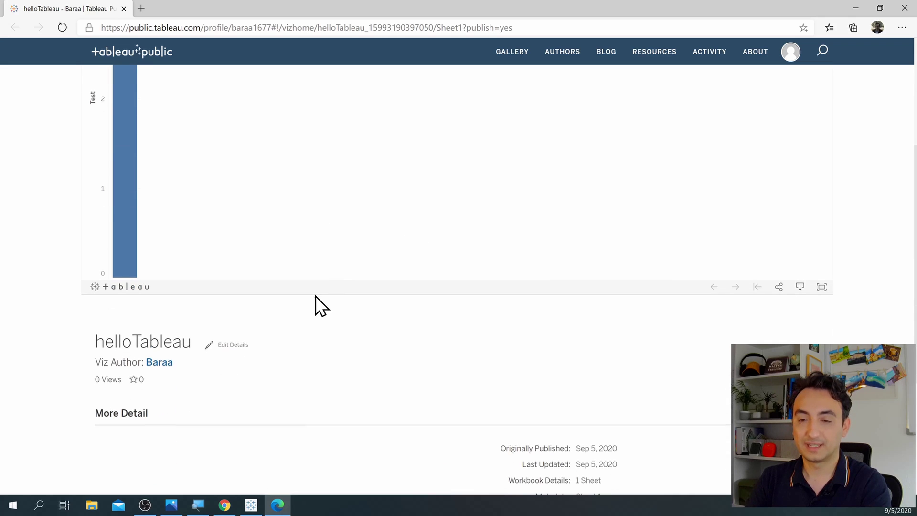
click(166, 364)
scroll(180, 350, up, 4)
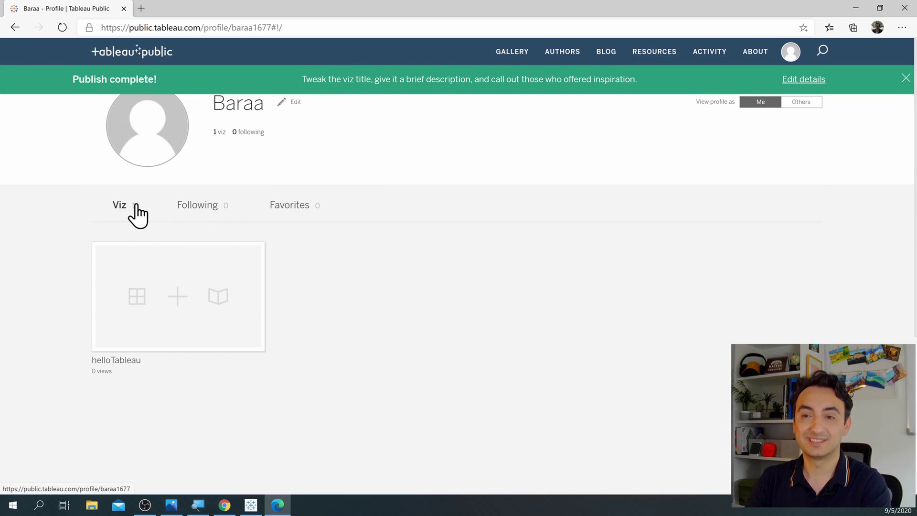
mouse_move(163, 256)
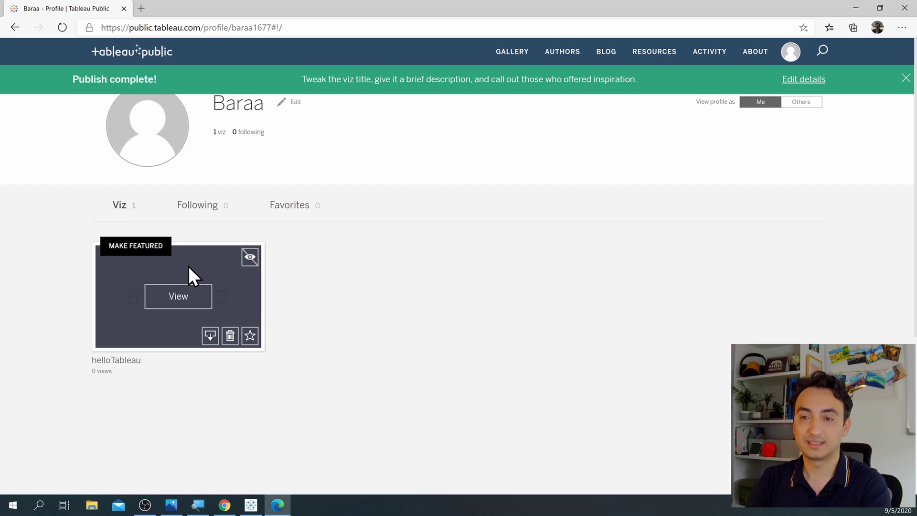
click(192, 297)
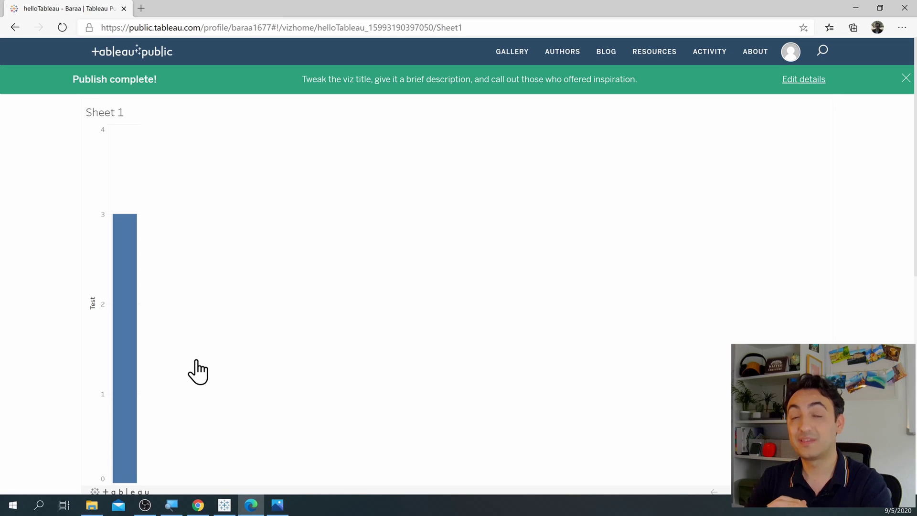
Step: Bring Blank Diagram.png back up in Windows Photos from the taskbar
click(276, 505)
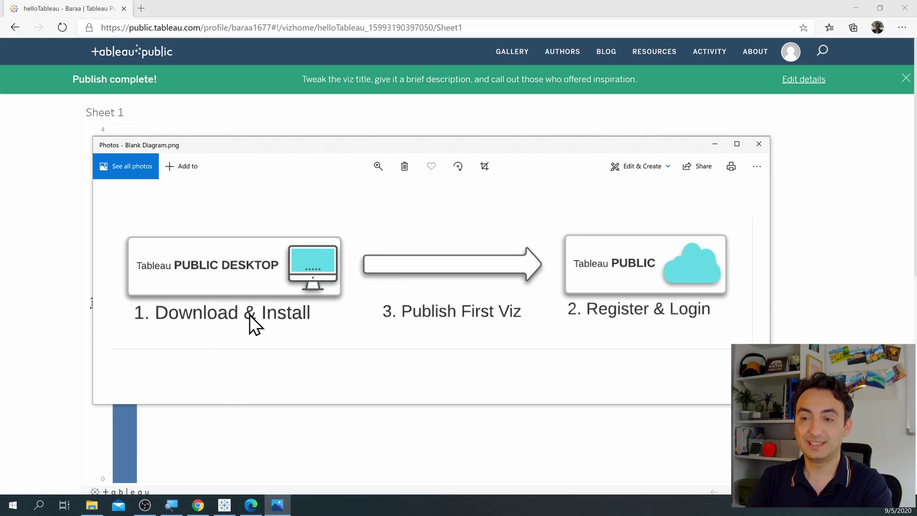